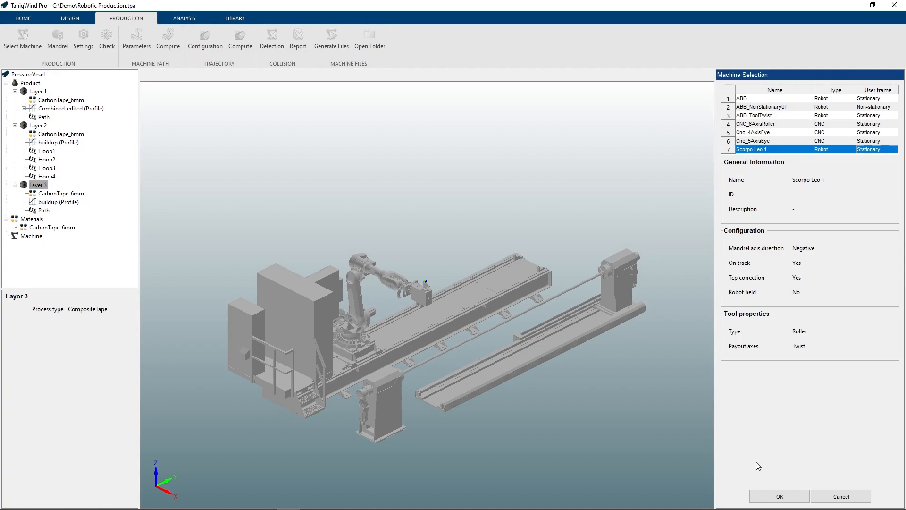
Step: Confirm Scorpo Leo 1 as the production machine and set the mandrel's axial offset to 3250 mm
click(778, 496)
click(778, 497)
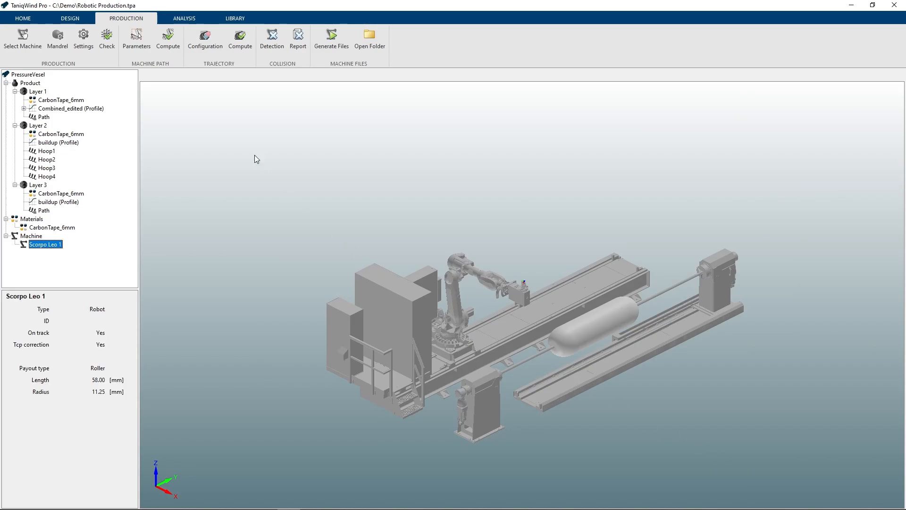
click(58, 38)
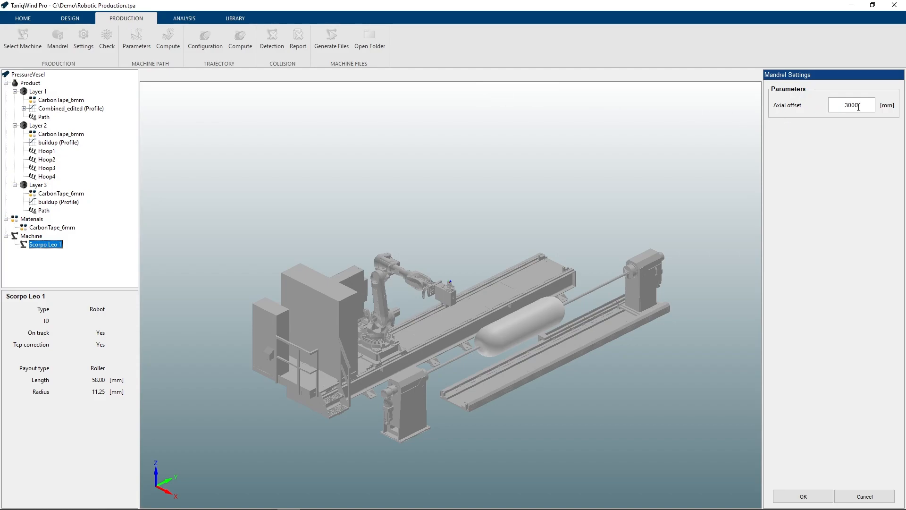
click(869, 106)
double_click(868, 105)
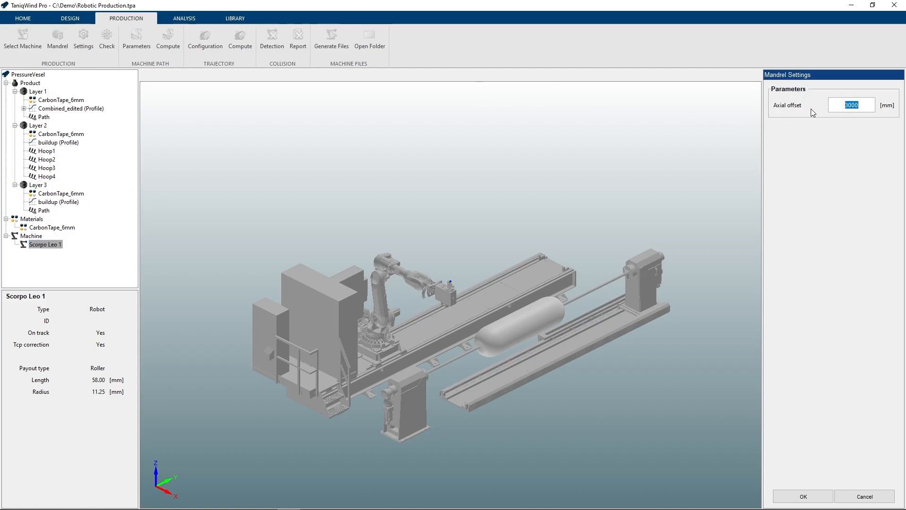
text(3250)
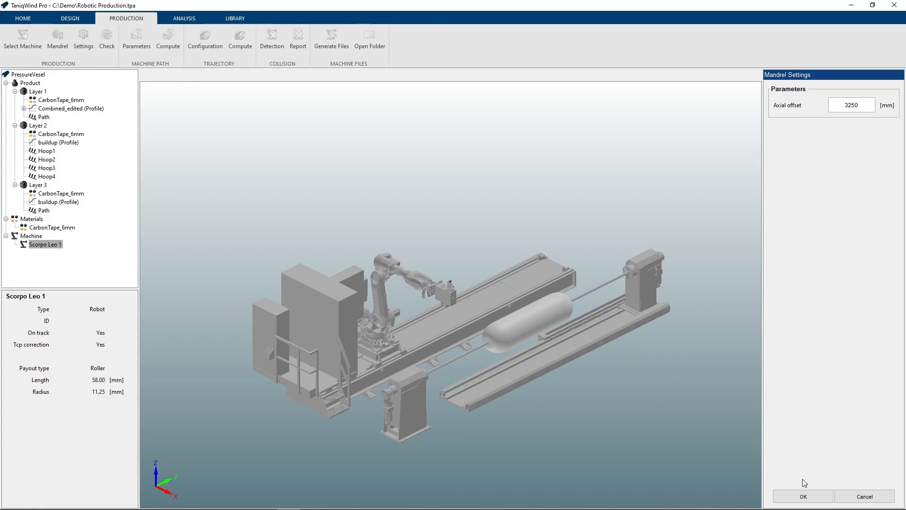
click(800, 491)
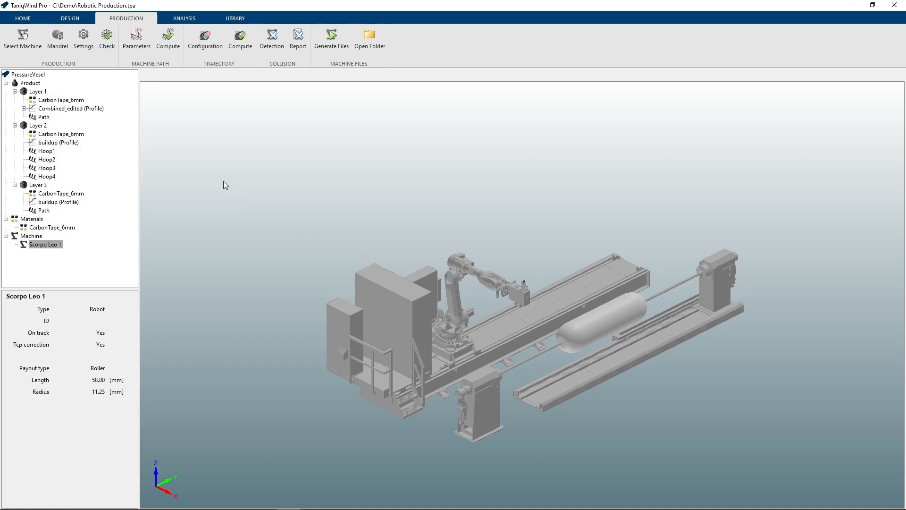
Step: Review the production settings for Layer 1 without changing them, and run the paths connectivity check on the product
click(83, 43)
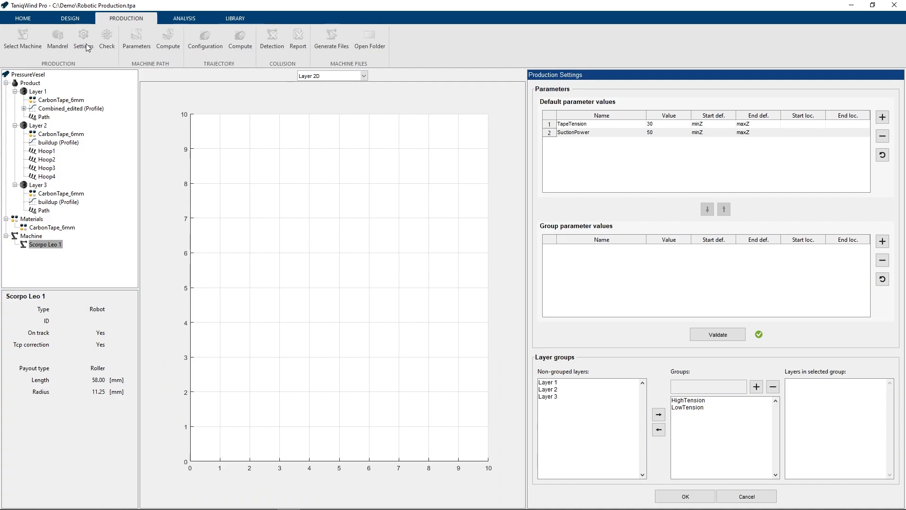
click(548, 383)
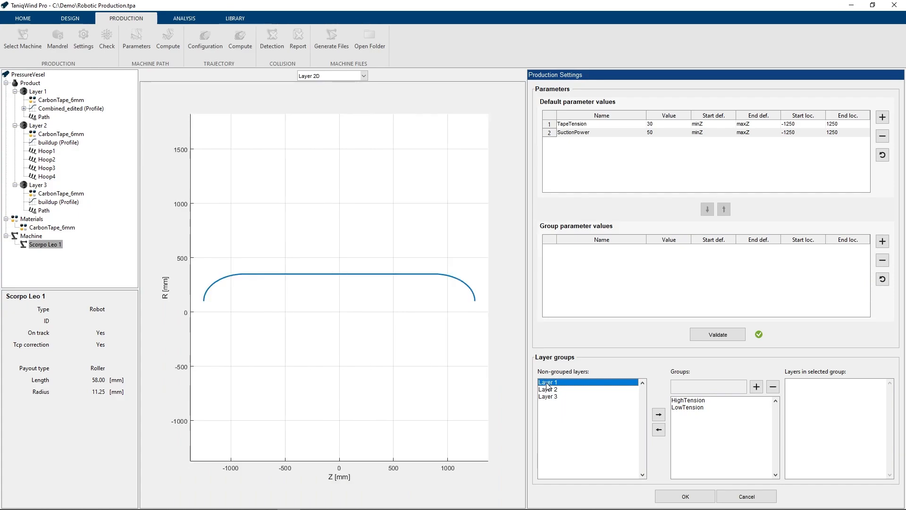
click(747, 496)
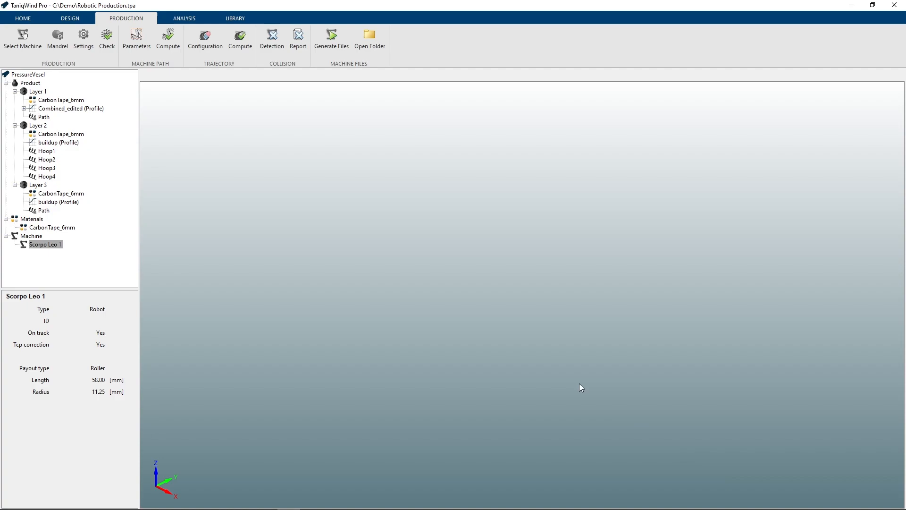
click(111, 50)
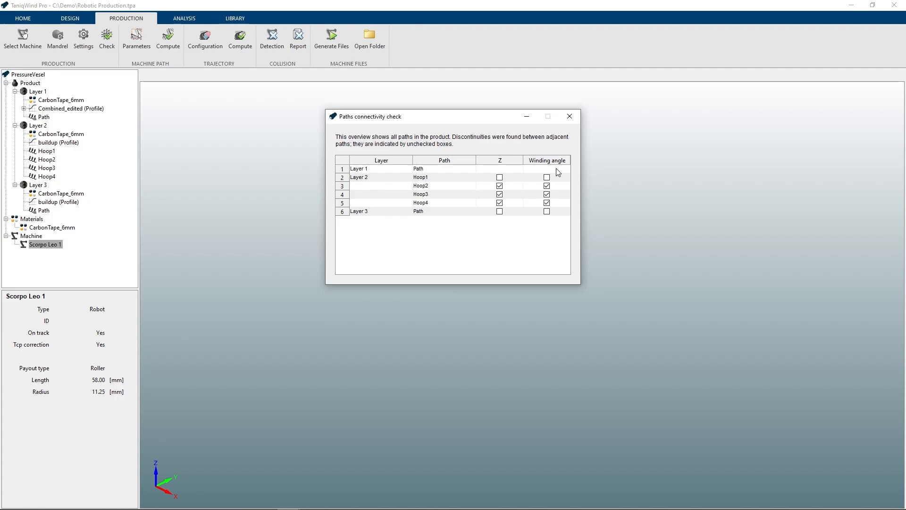
click(568, 117)
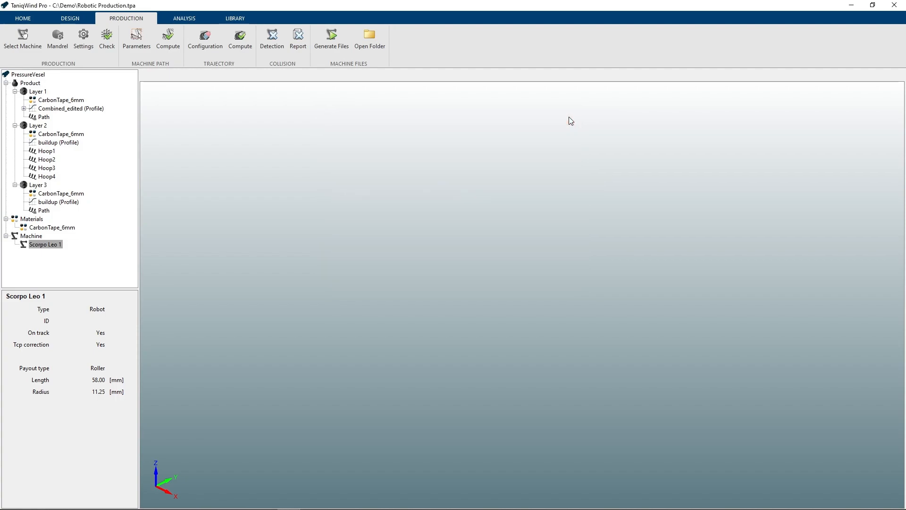
Step: Open the whole product's machine path parameters and preview the Open, Enveloped regular, Fixed fiber length, Continuous tension and Placement contours
click(37, 83)
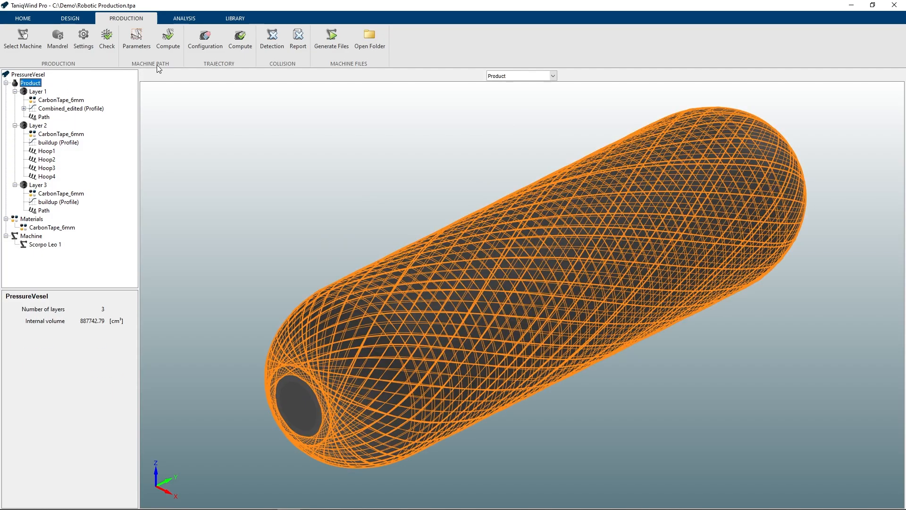
click(138, 51)
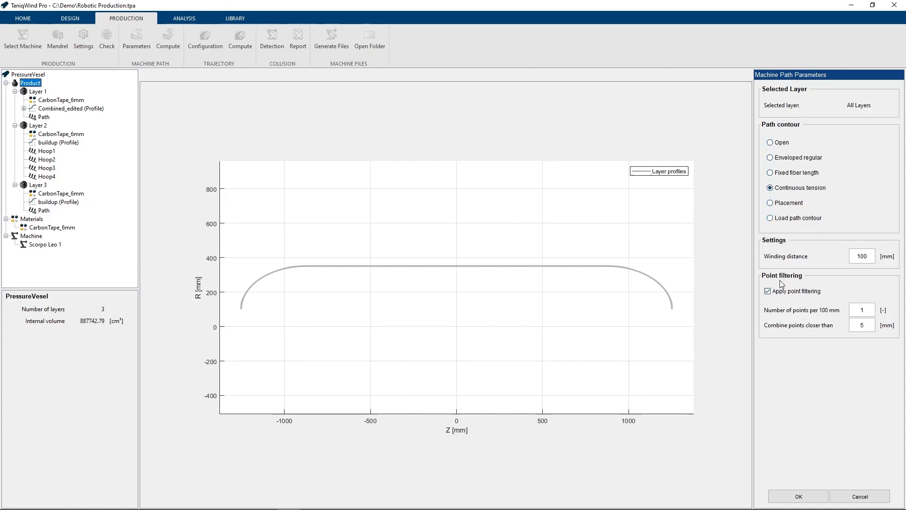
click(773, 143)
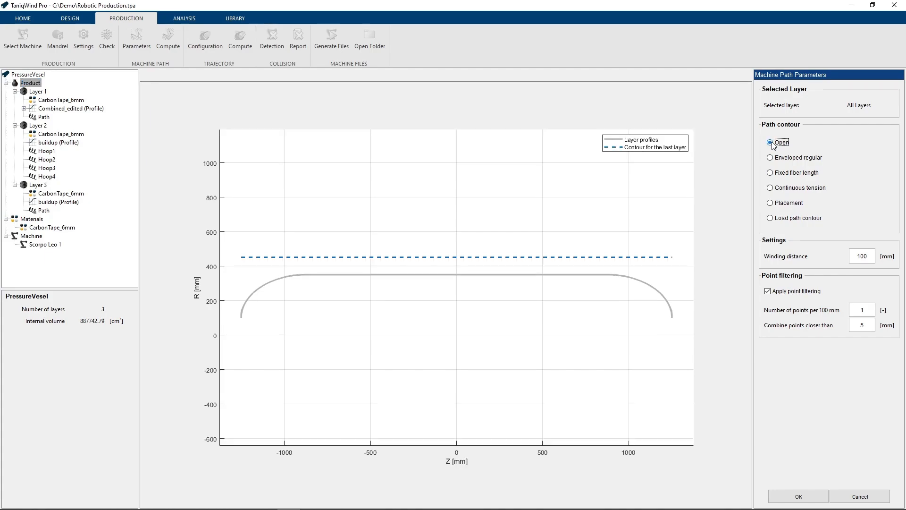
click(772, 157)
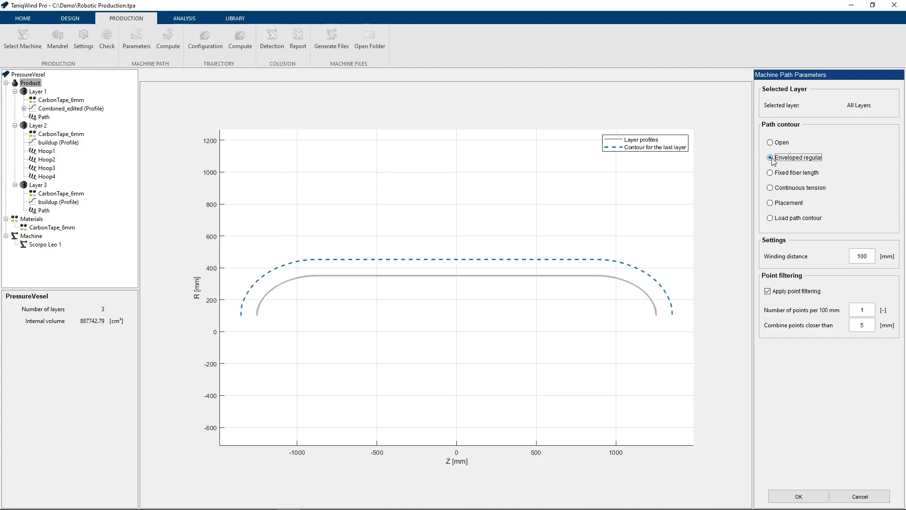
click(771, 172)
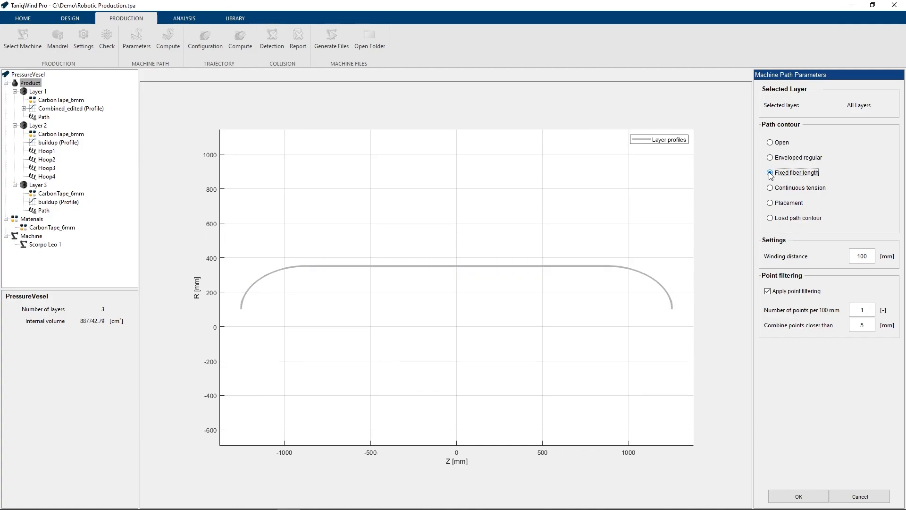
click(770, 189)
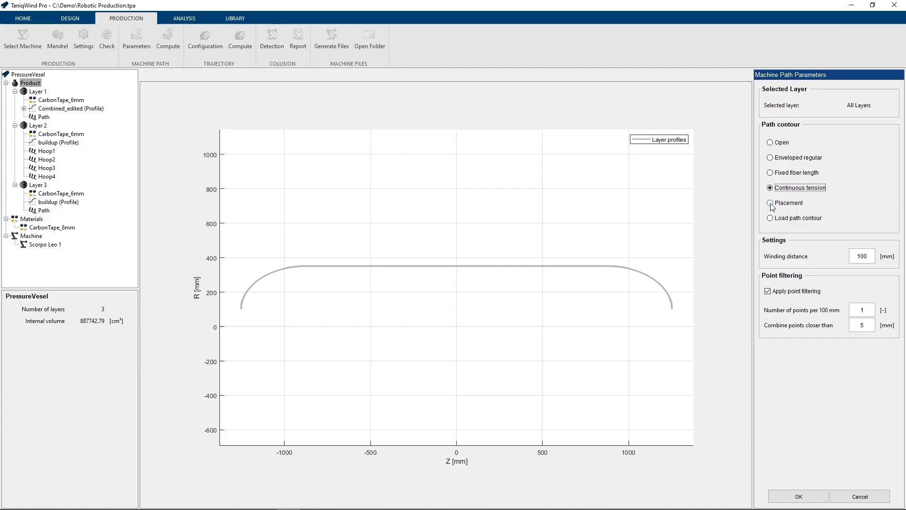
click(771, 204)
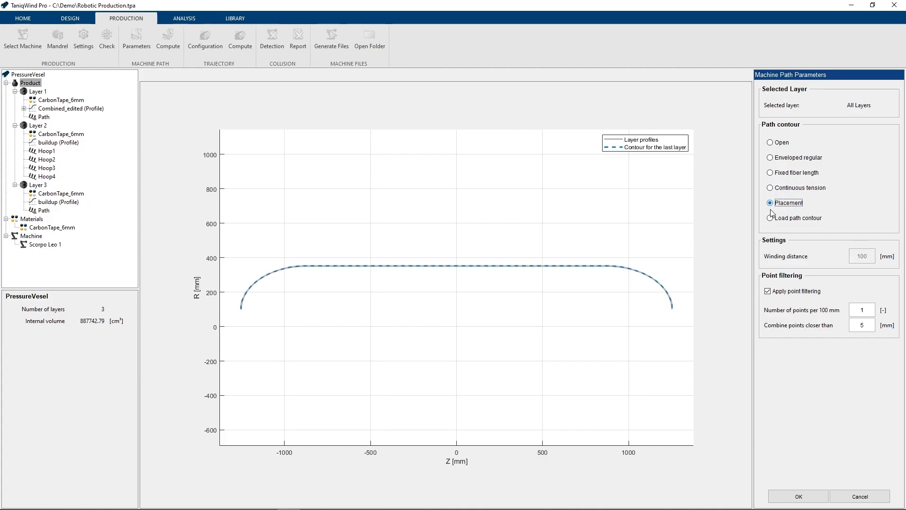
Step: Examine which profile file types can be loaded as a path contour, and cancel without loading a file
click(772, 218)
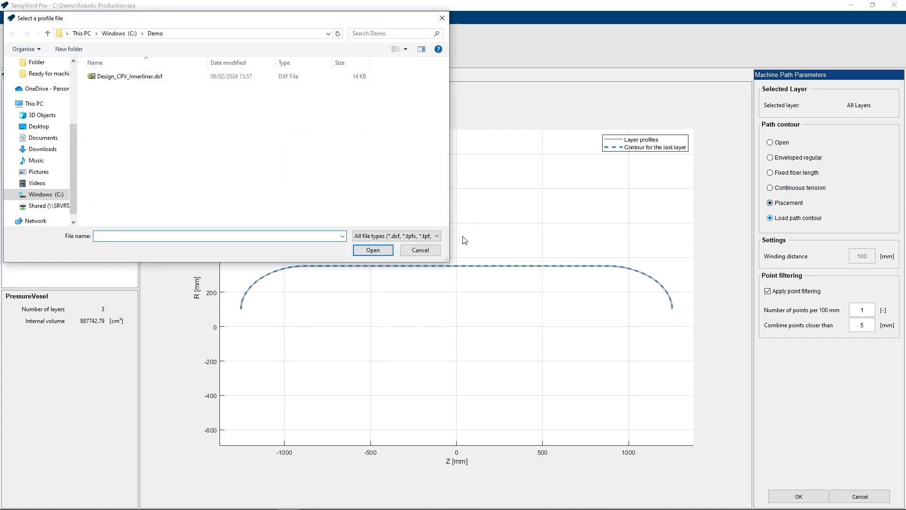
click(421, 236)
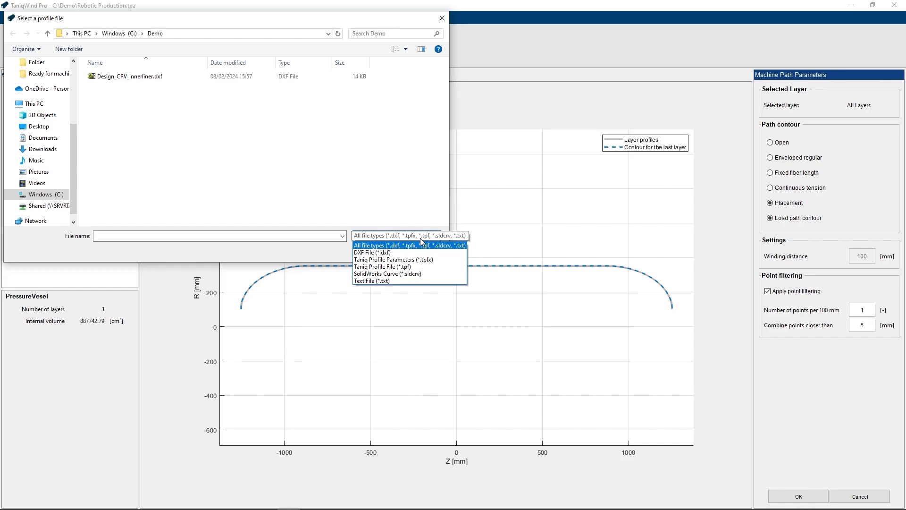
click(421, 238)
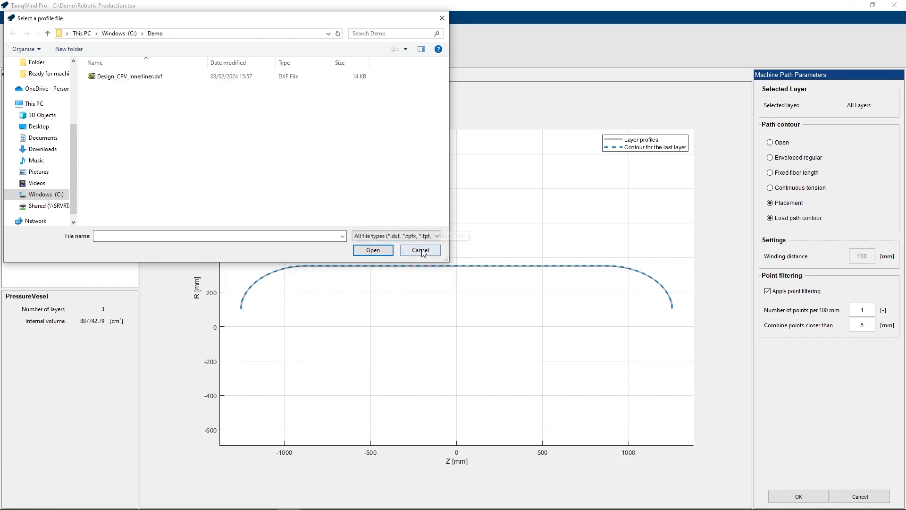
click(421, 252)
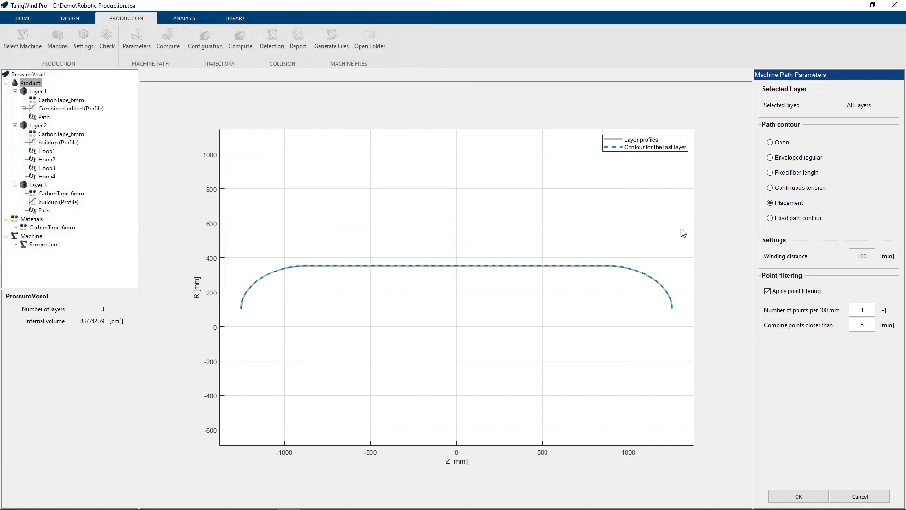
Step: Set the path contour to Continuous tension, keeping the 100 mm winding distance and point filtering applied, and accept the parameters
click(770, 188)
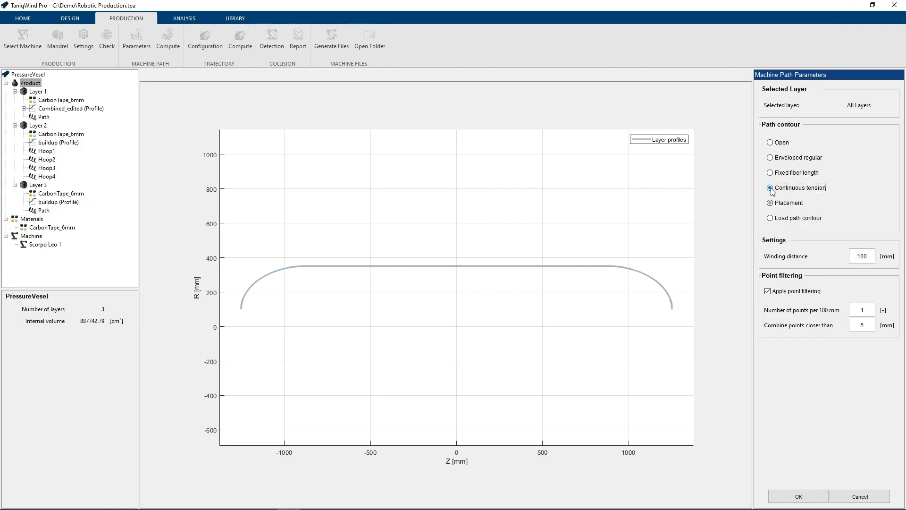
double_click(862, 255)
click(871, 257)
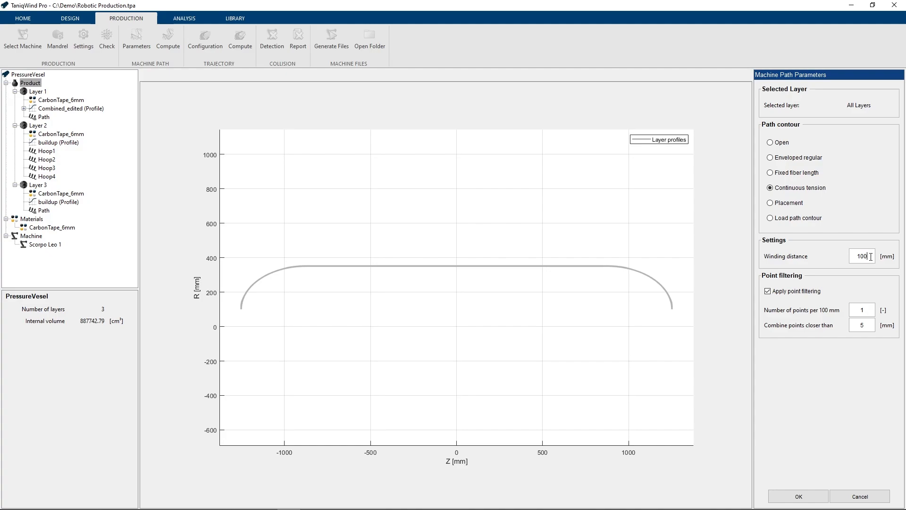
click(770, 291)
click(770, 292)
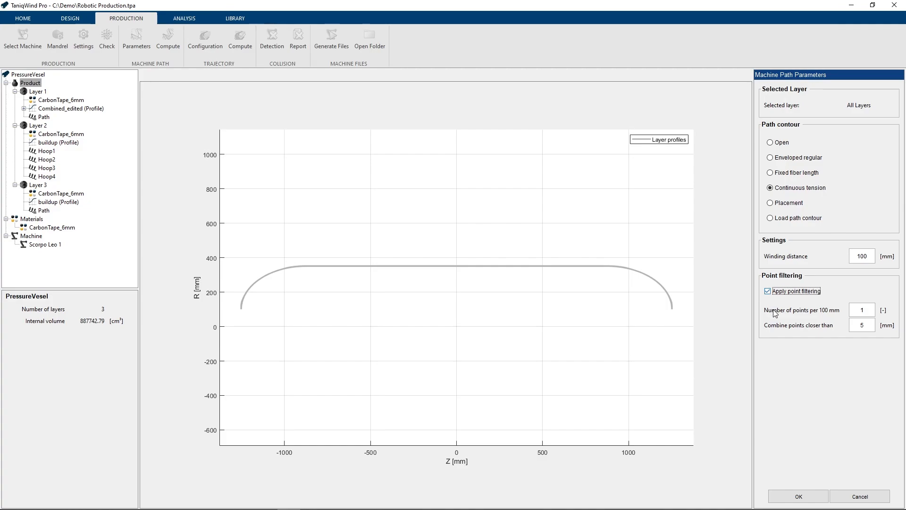
click(807, 495)
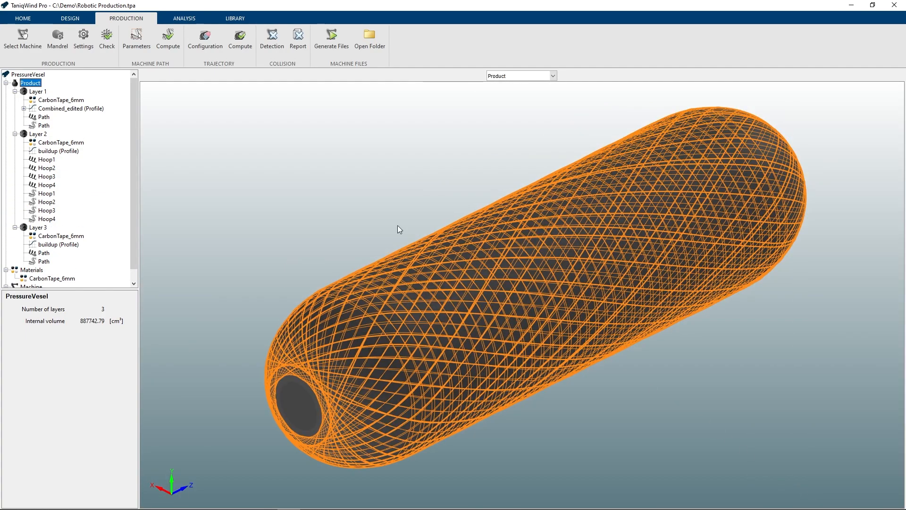
Step: Compute the machine paths for the whole product
click(175, 48)
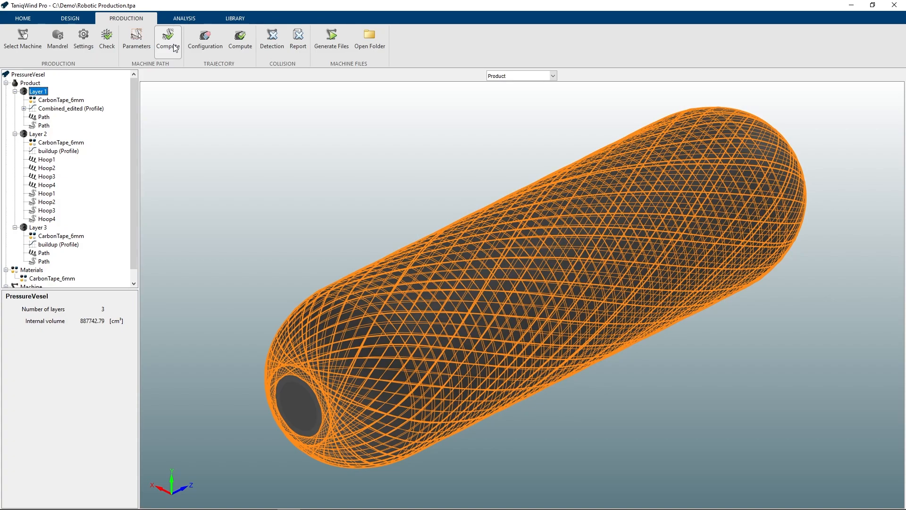
click(174, 47)
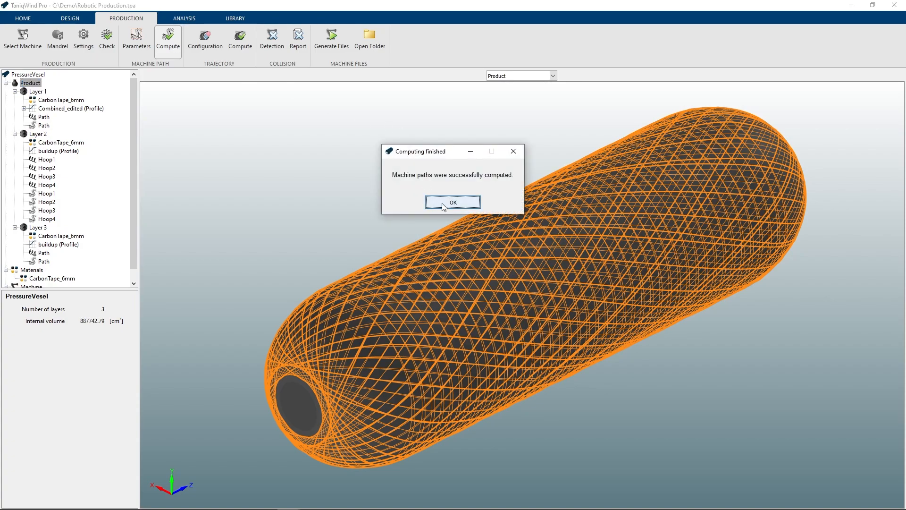
click(444, 203)
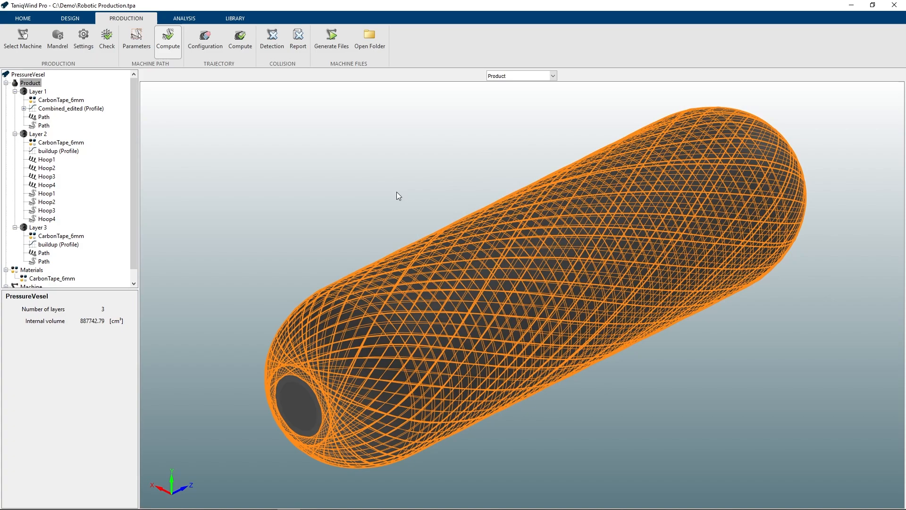
Step: Inspect Layer 1's computed machine path and its filtered points around the vessel's dome
click(43, 127)
scroll(329, 343, up, 4)
middle_drag(329, 343, 415, 263)
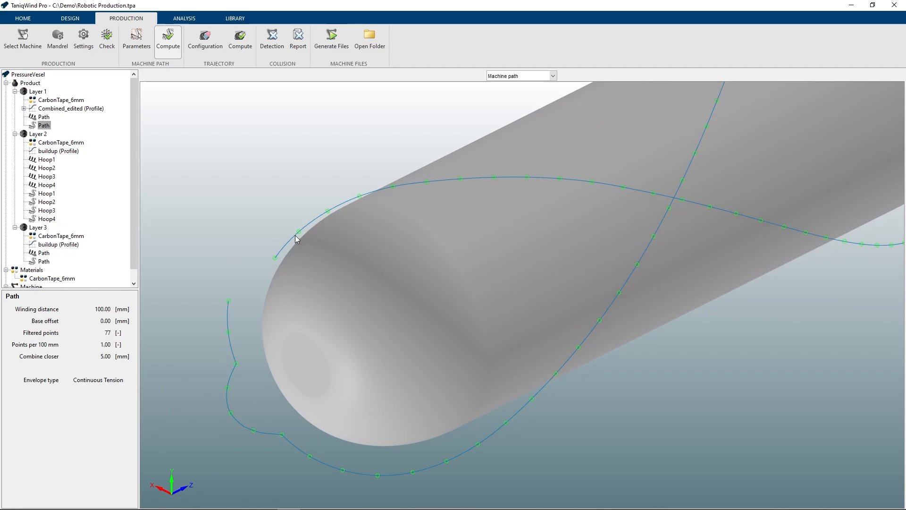
double_click(296, 235)
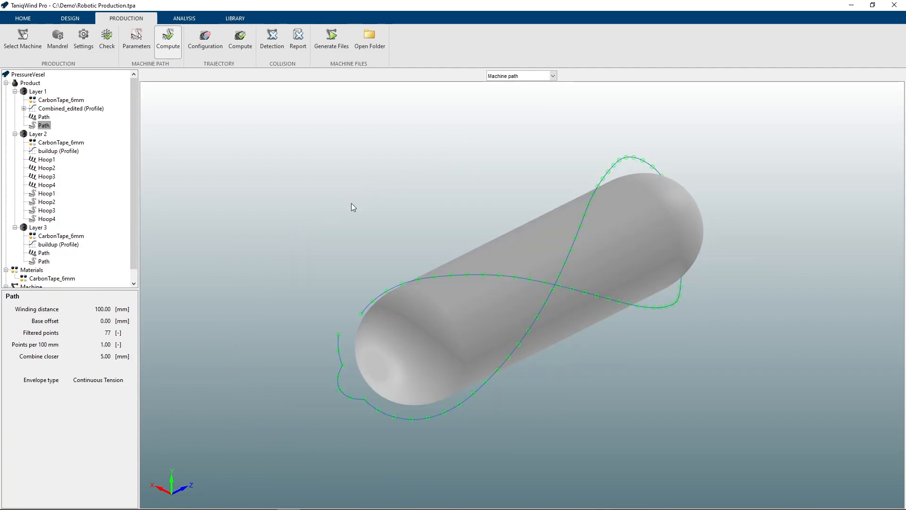
Step: Examine Layer 1's machine path in the Full path and Bridging 3D views from several angles
click(519, 75)
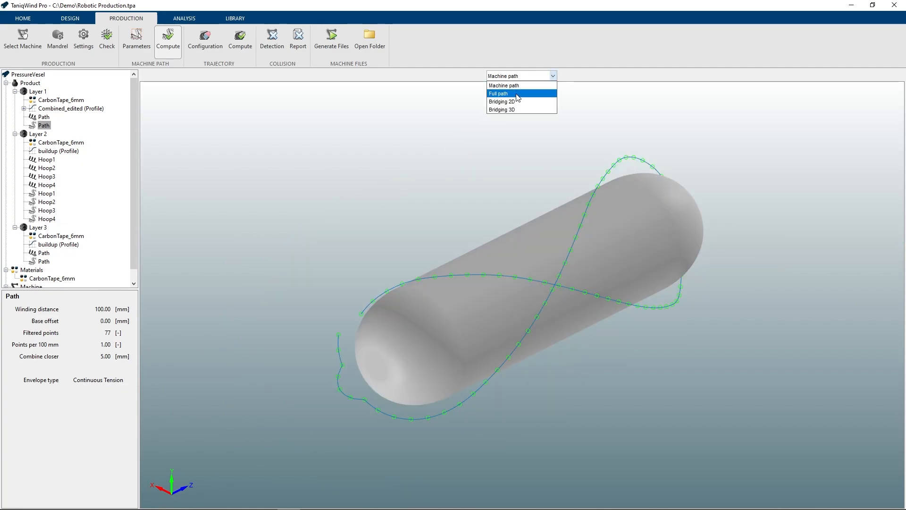
click(514, 96)
mouse_move(448, 322)
middle_down()
mouse_move(469, 314)
mouse_move(401, 307)
mouse_move(456, 320)
middle_up()
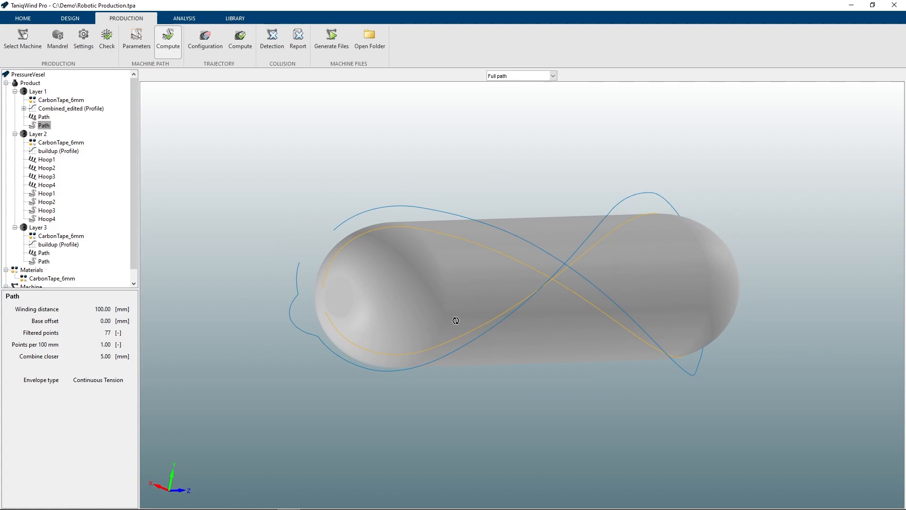
click(519, 75)
click(510, 112)
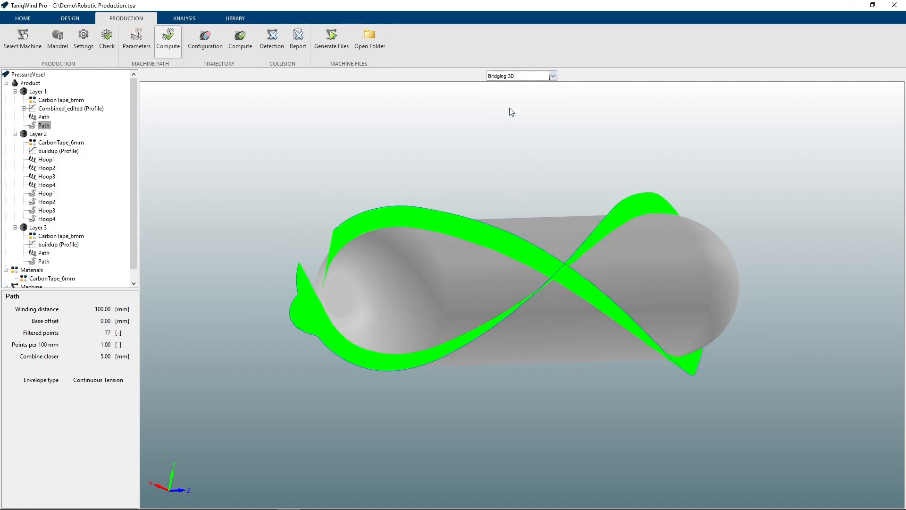
mouse_move(463, 273)
middle_down()
mouse_move(457, 259)
mouse_move(414, 238)
mouse_move(447, 248)
mouse_move(465, 283)
middle_up()
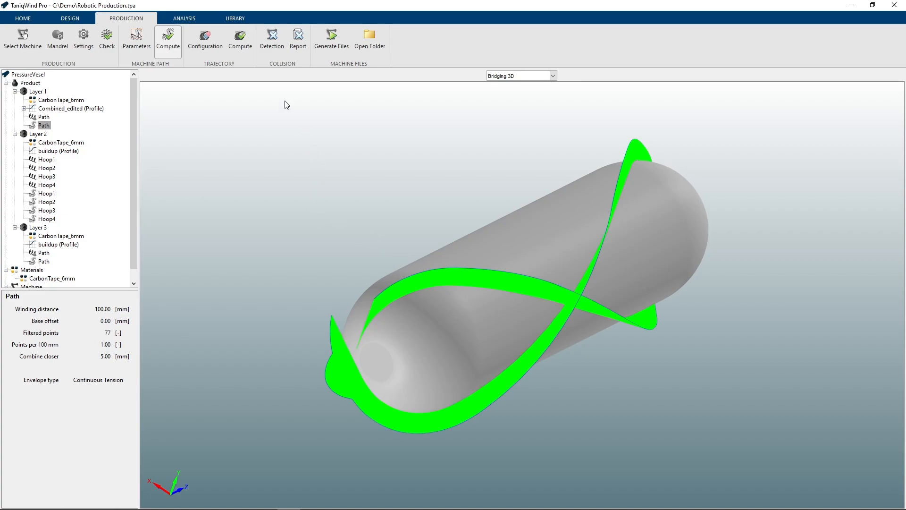
Step: Try a 90° winding position angle in the robot winding configuration for all layers and return it to 0°
click(211, 38)
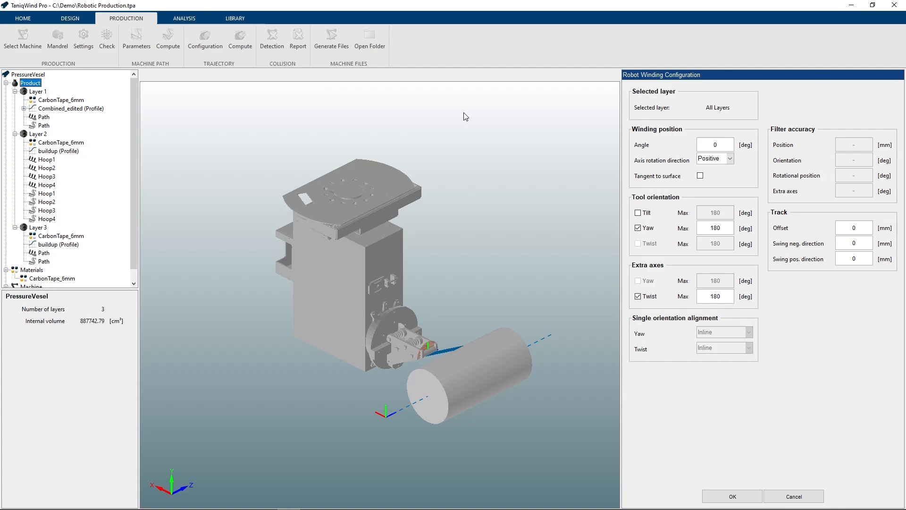
double_click(709, 144)
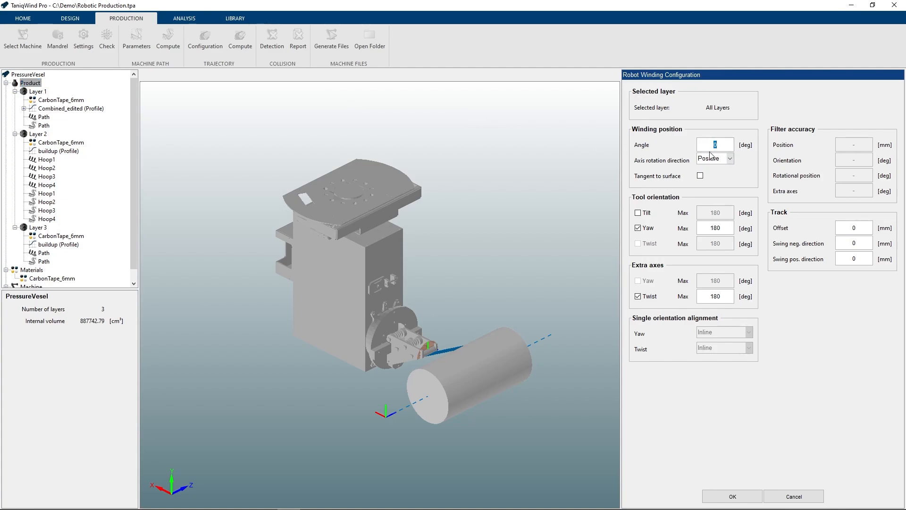
text(90)
double_click(729, 142)
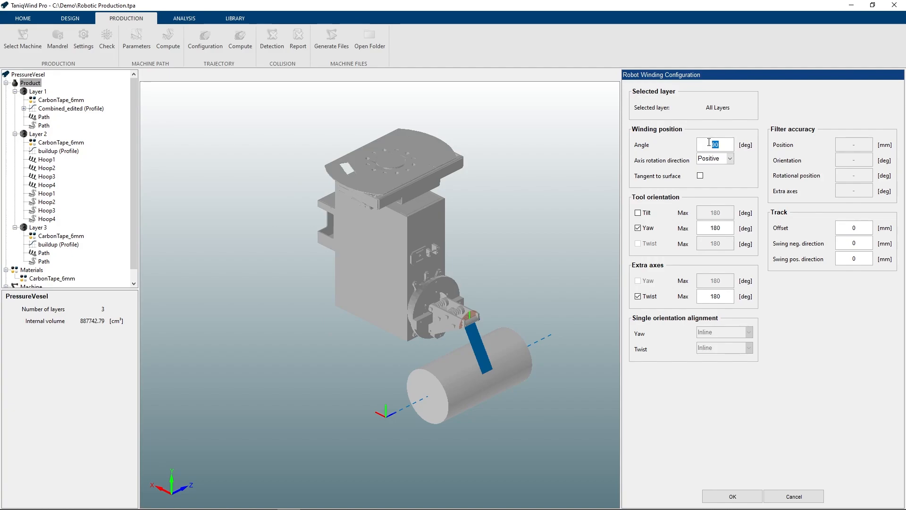
text(0)
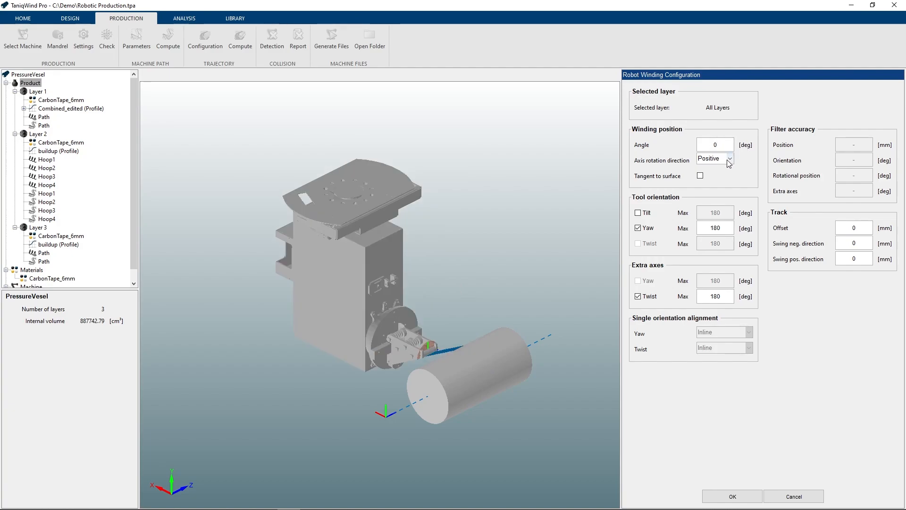
Step: Try the Negative axis rotation direction for the winding position and restore it to Positive
click(730, 159)
click(725, 175)
click(727, 161)
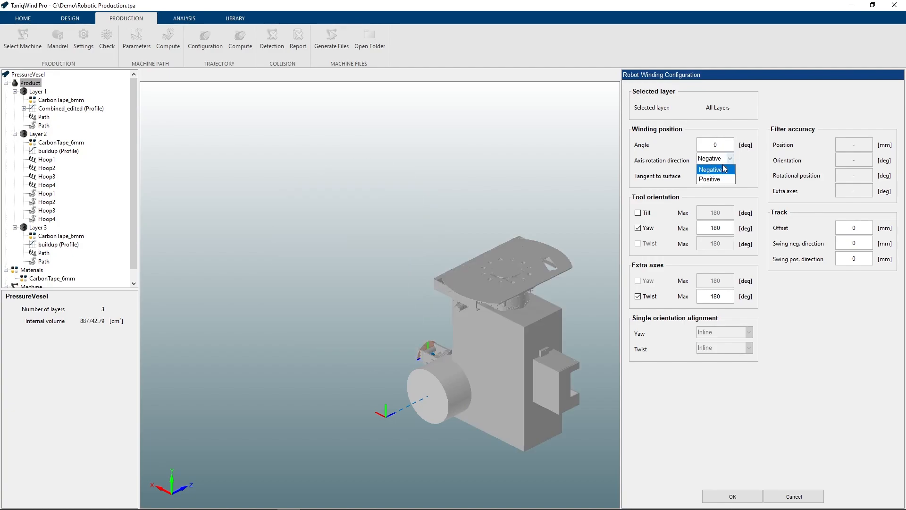
click(718, 178)
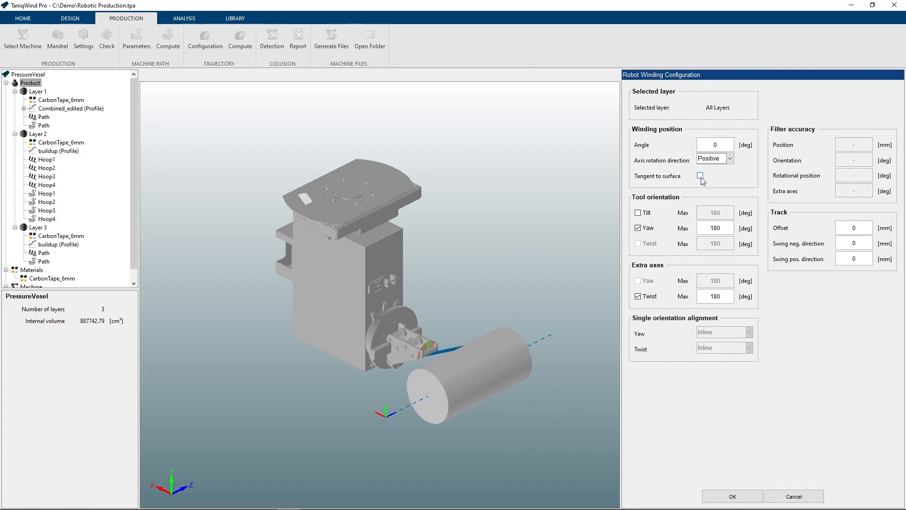
Step: Try the Tangent to surface option and switching off the tool's Yaw orientation, restoring both settings
click(700, 176)
click(638, 229)
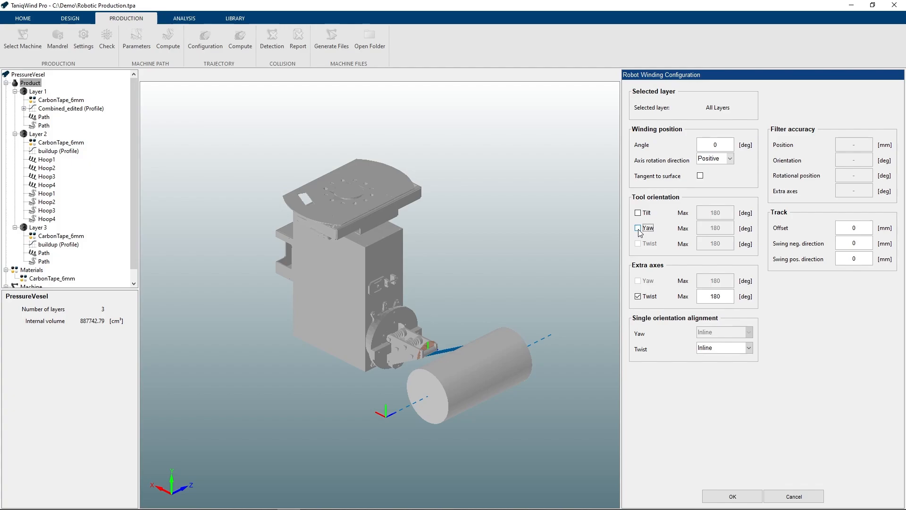
click(638, 229)
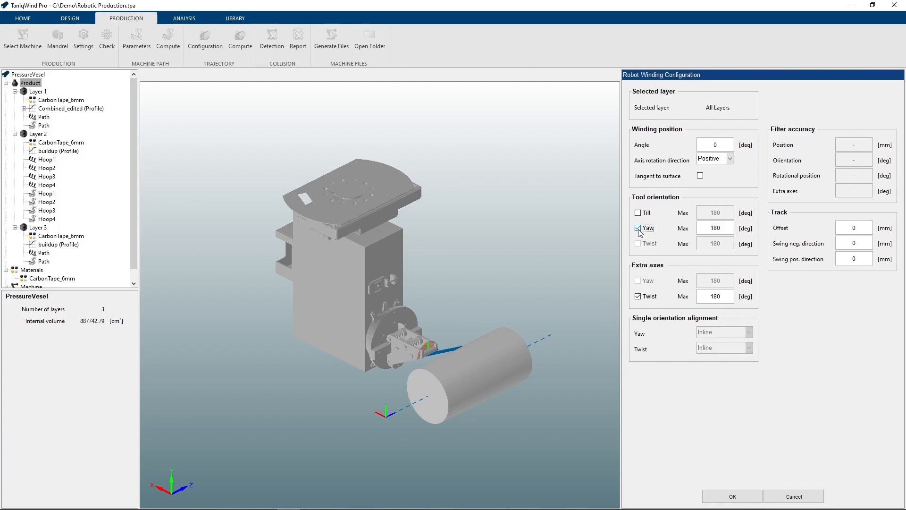
Step: Disable the extra-axis Twist, set the track offset to -500 mm and both swing directions to 500 mm, and accept the configuration
click(638, 296)
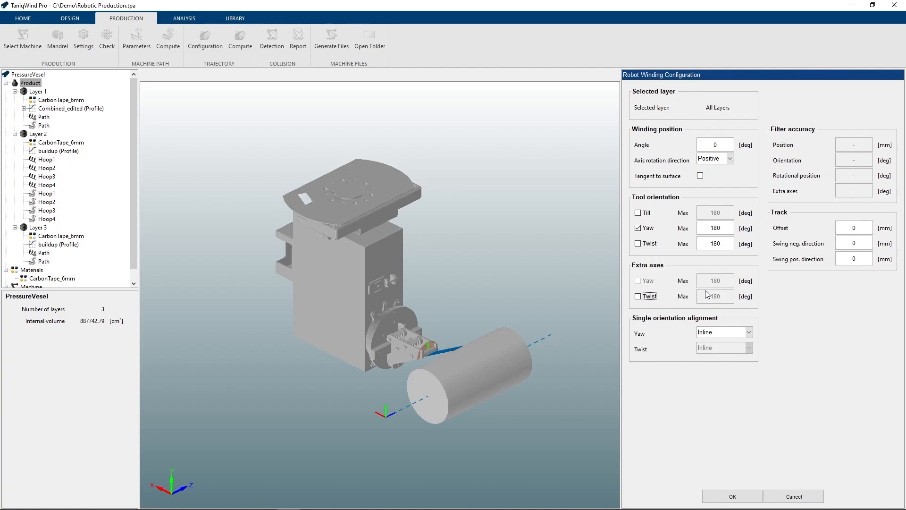
double_click(867, 229)
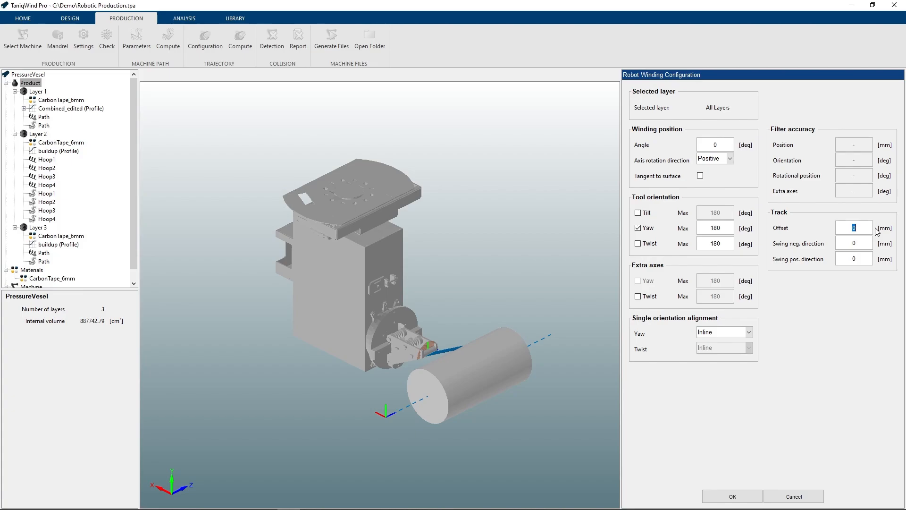
text(-500)
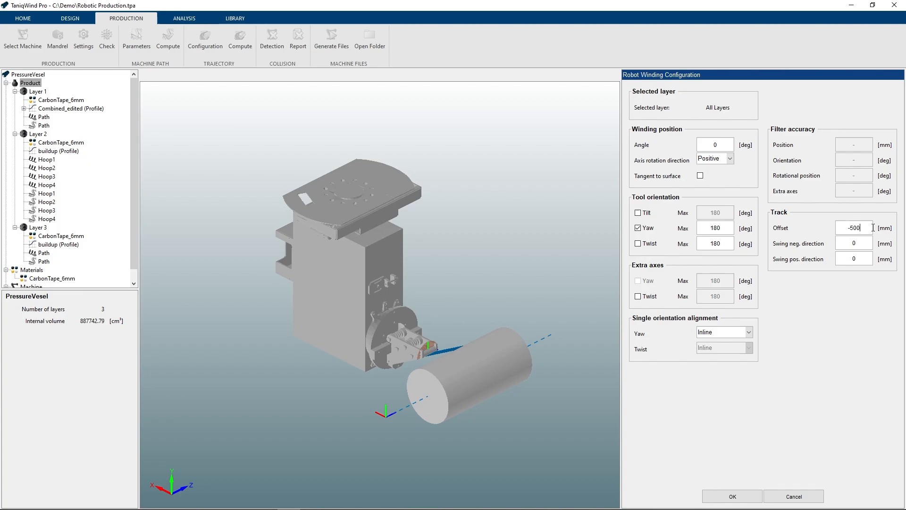
key(Tab)
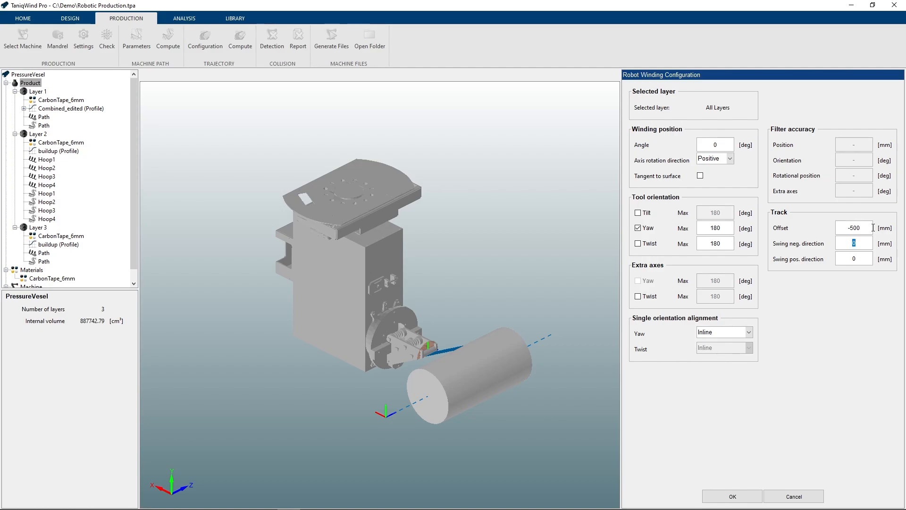
text(500)
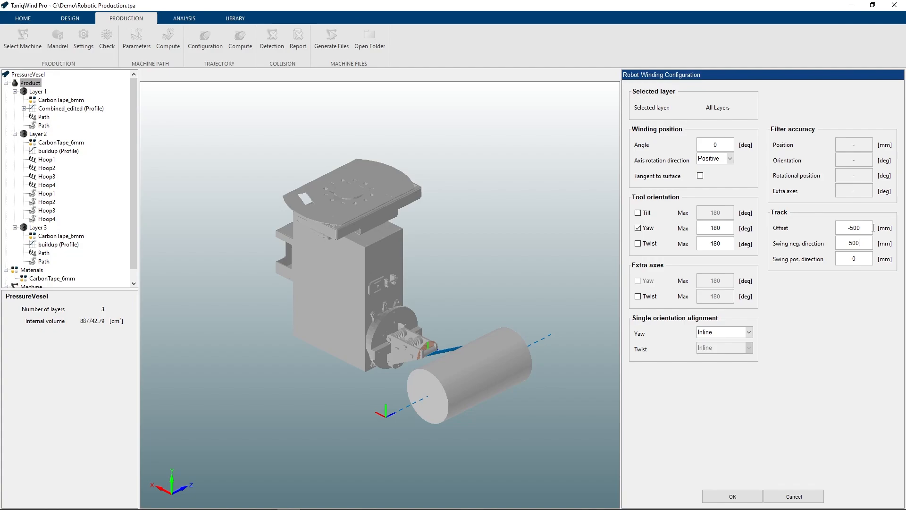
key(Tab)
text(500)
click(740, 495)
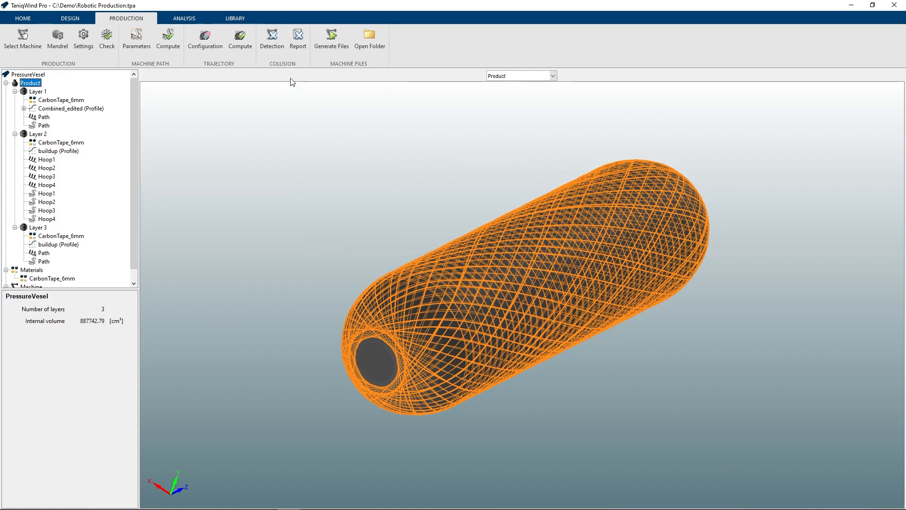
Step: Compute the robot trajectories and examine the Robot Path and Suspended tape views around the vessel
click(240, 45)
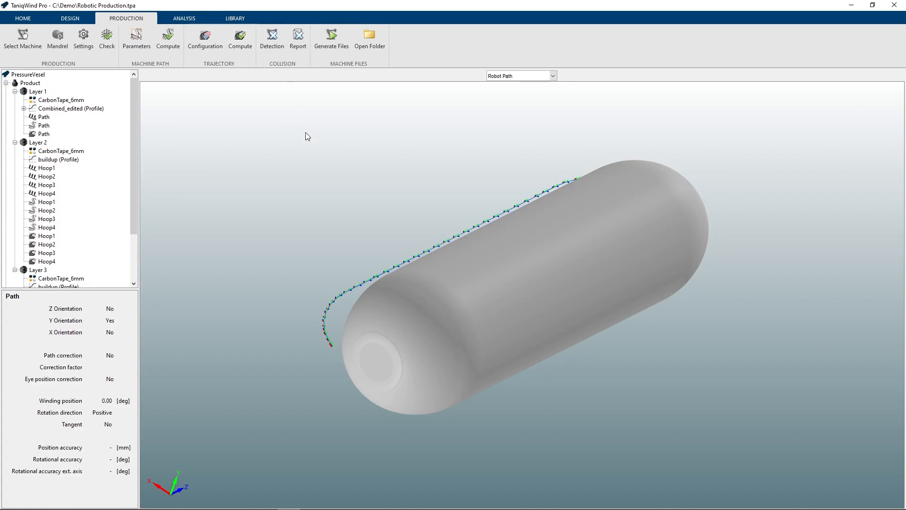
middle_drag(579, 196, 655, 148)
click(518, 76)
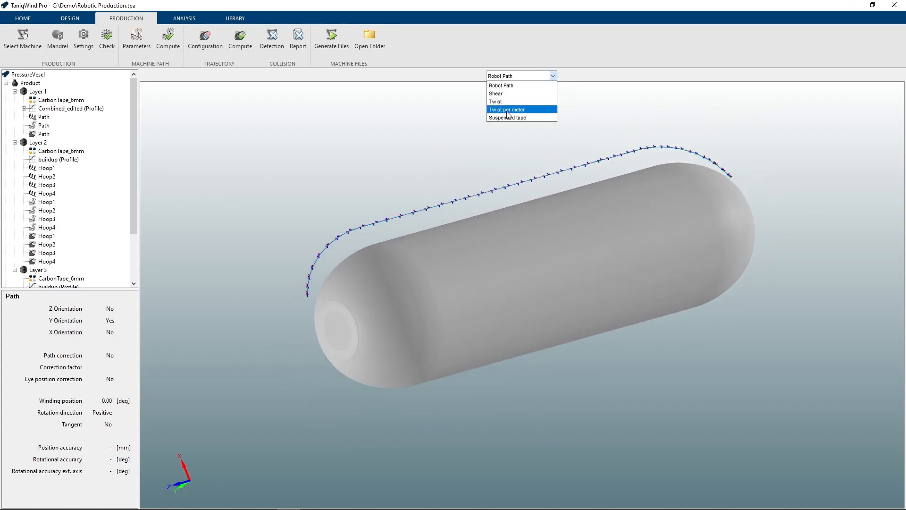
click(509, 119)
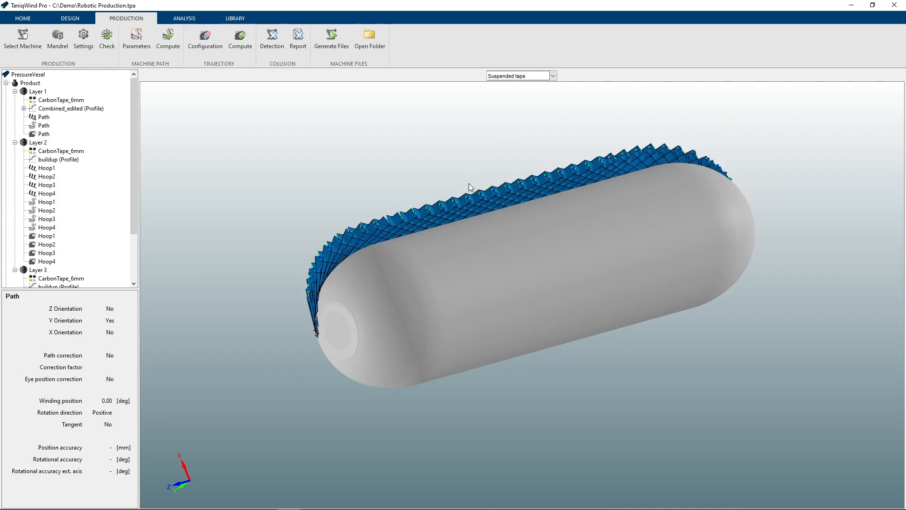
middle_drag(405, 235, 343, 276)
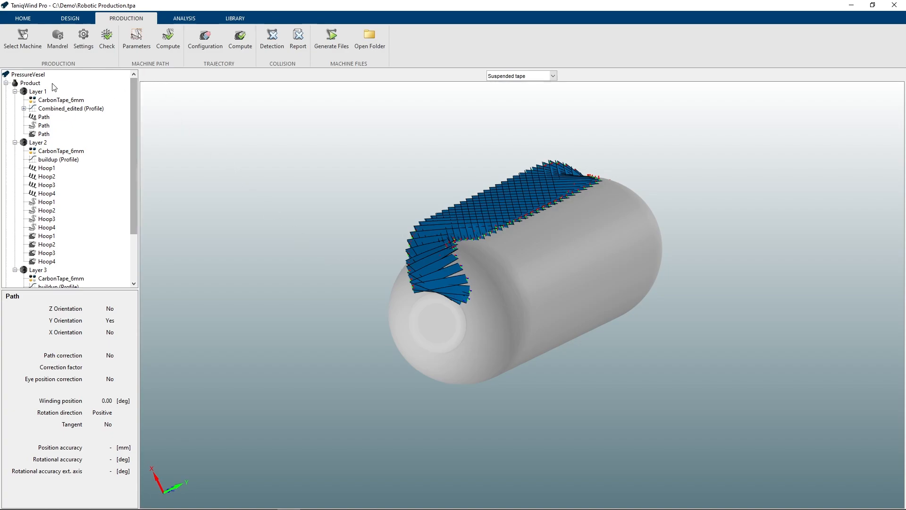
Step: Turn off point filtering in the machine path parameters for the whole product, allowing the trajectories to be reset
click(36, 83)
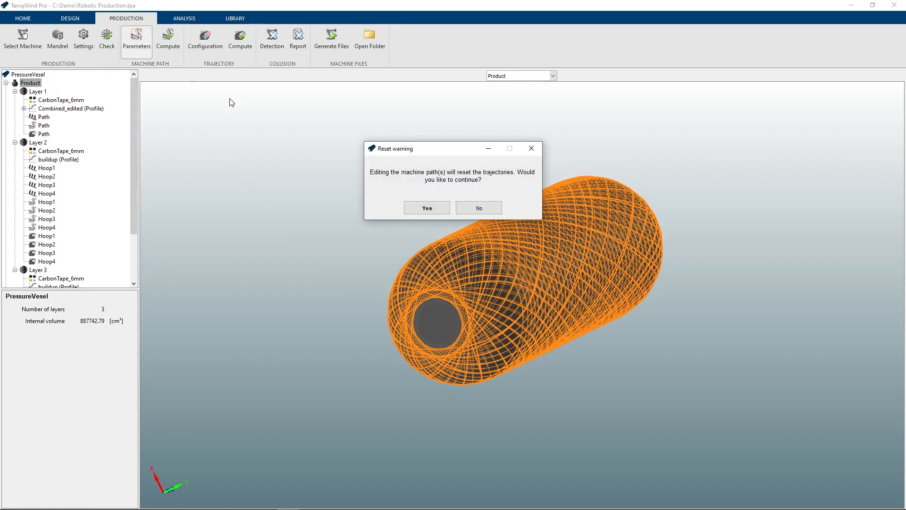
click(424, 209)
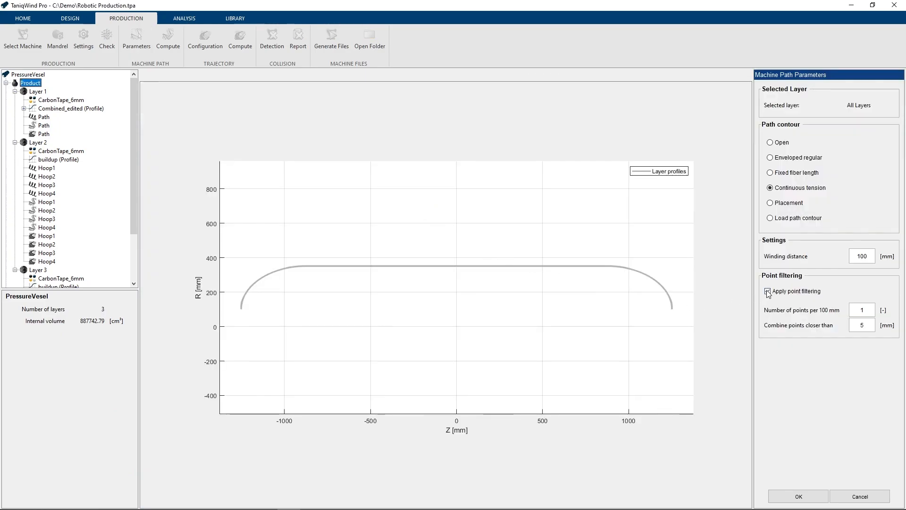
click(768, 291)
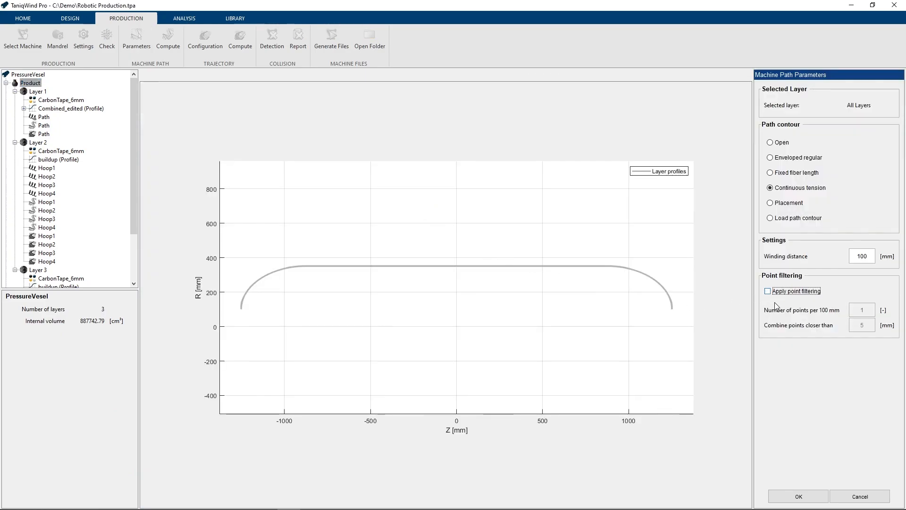
click(794, 496)
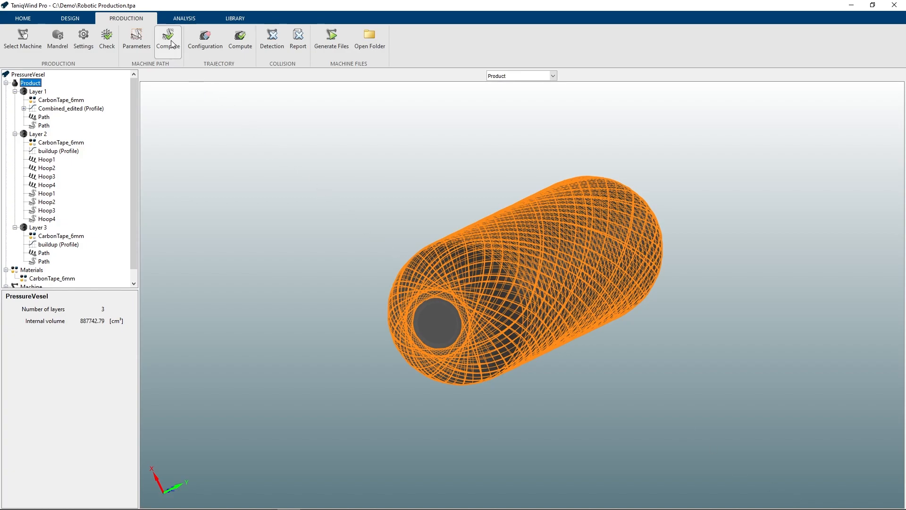
Step: Recompute the machine paths for the whole product and inspect Layer 1's unfiltered machine path
click(171, 40)
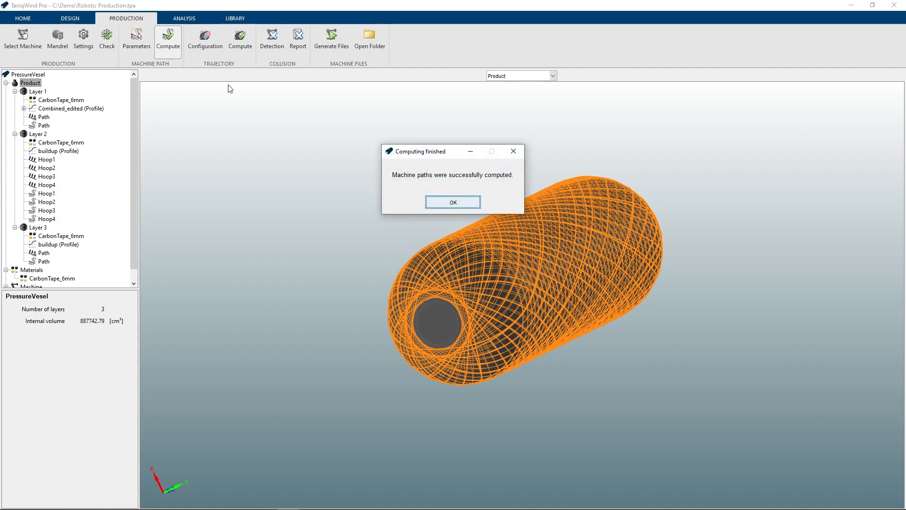
click(452, 202)
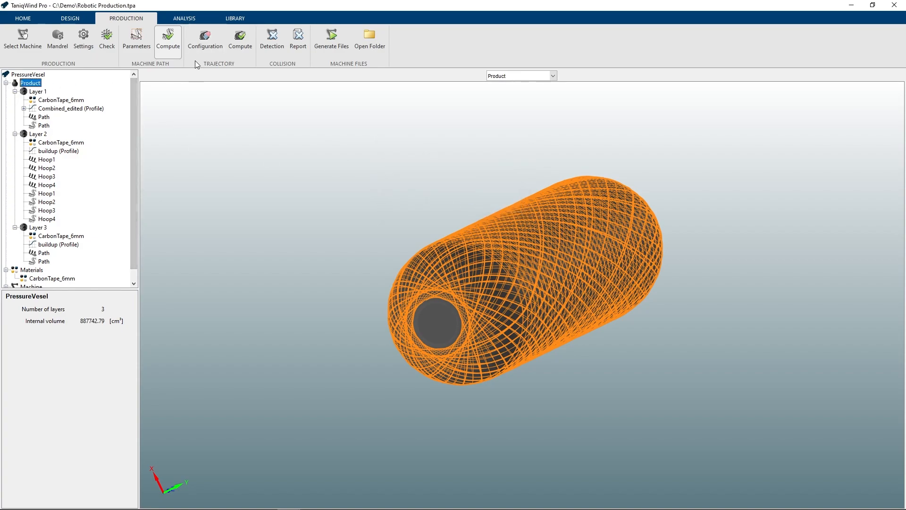
click(44, 125)
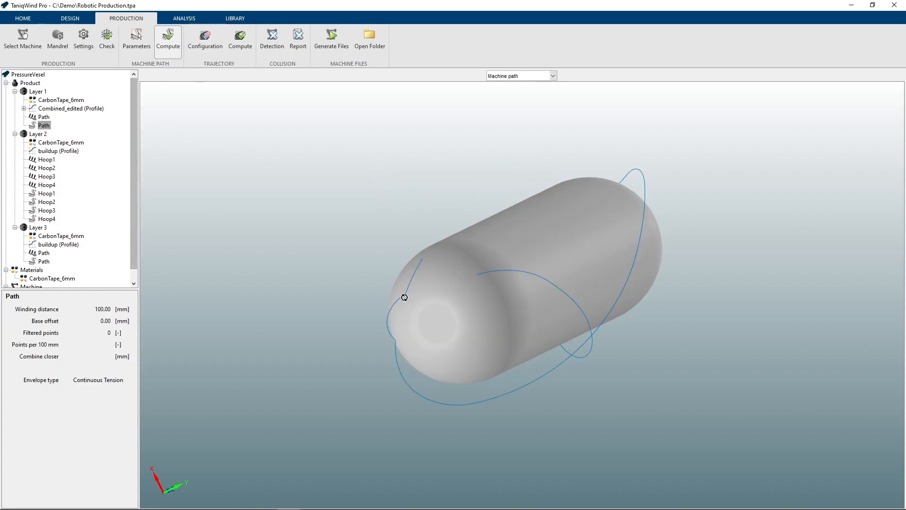
middle_drag(404, 297, 413, 262)
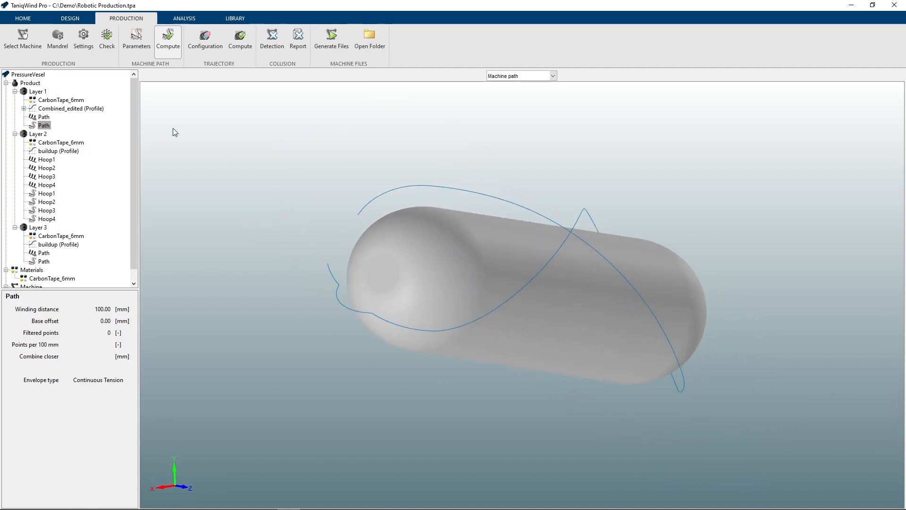
Step: Configure the whole product's trajectory without extra-axis Twist, with a -500 mm track offset and 500 mm swing in both directions
click(31, 83)
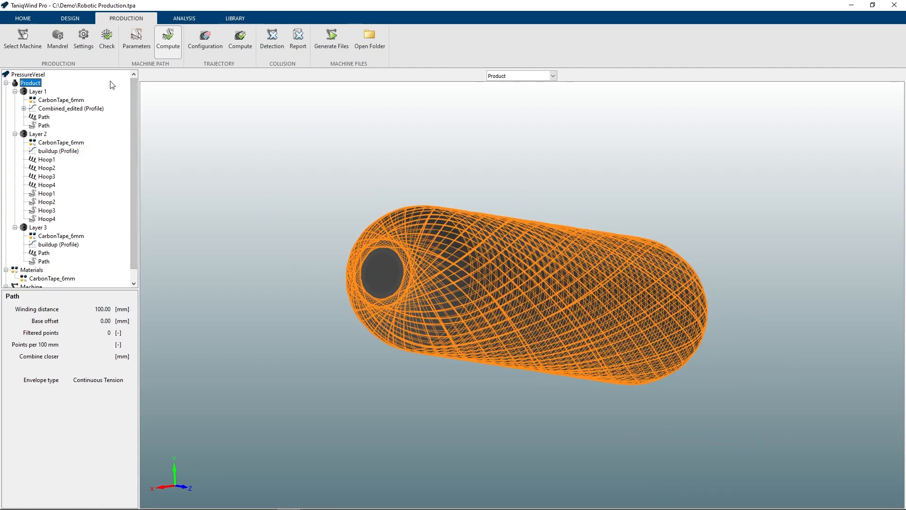
click(215, 48)
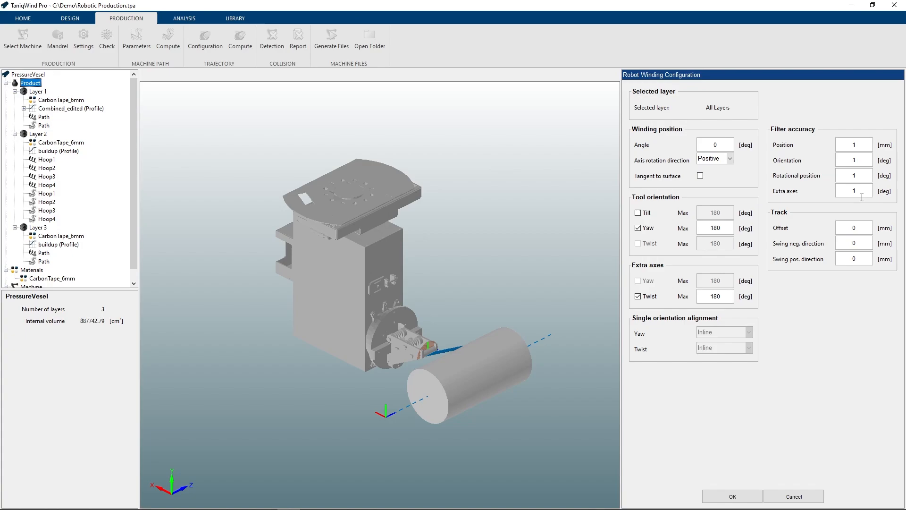
click(639, 297)
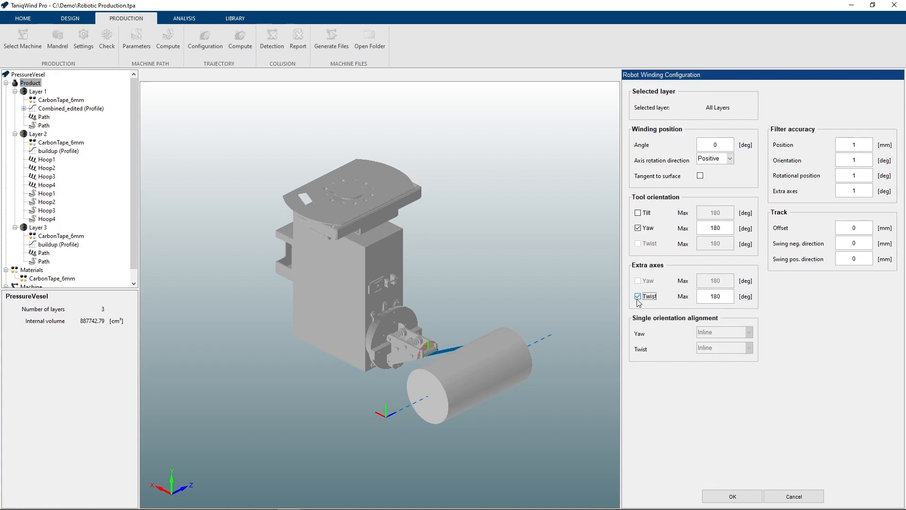
double_click(849, 229)
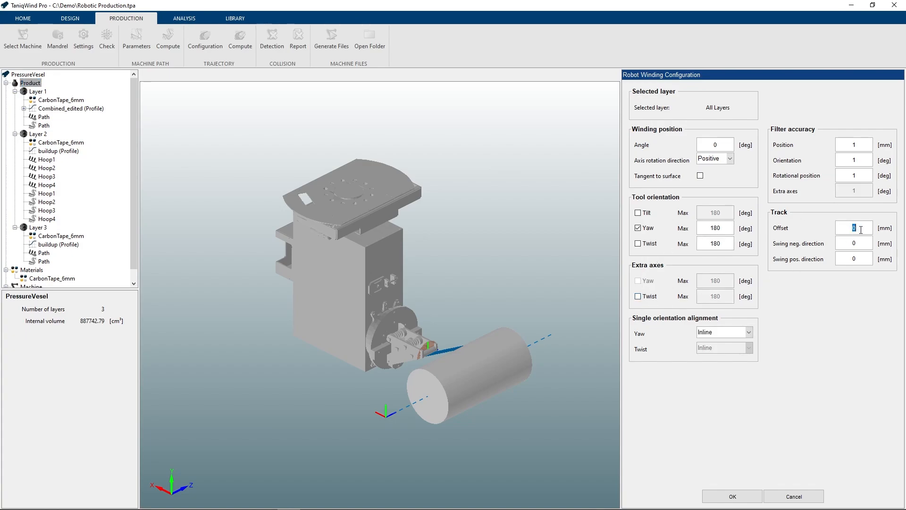
text(-50)
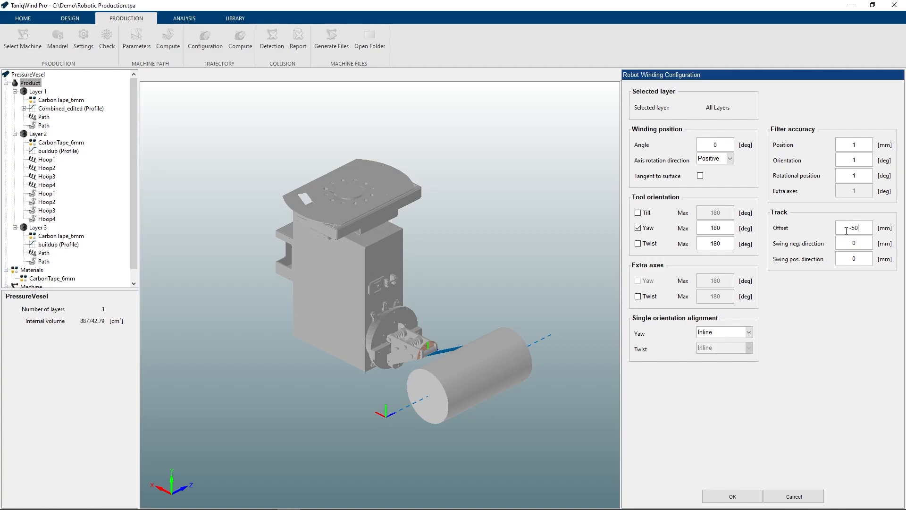
text(500)
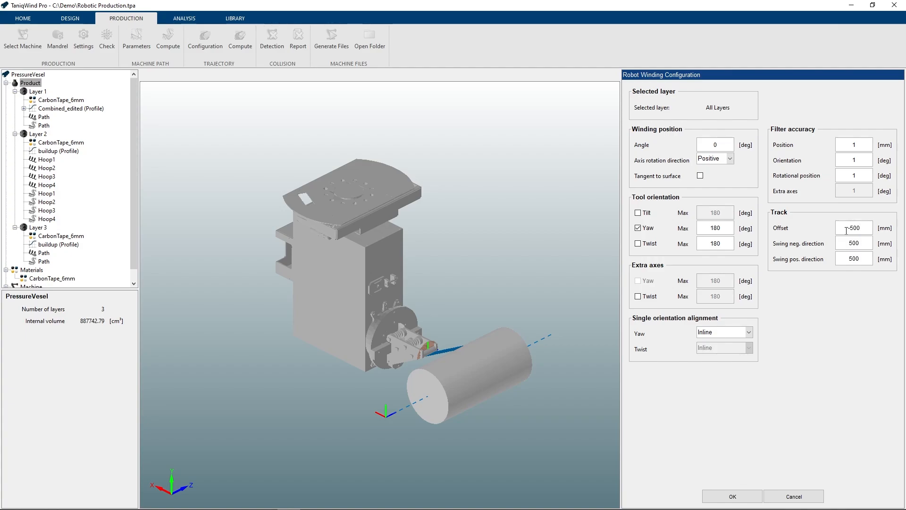
click(736, 492)
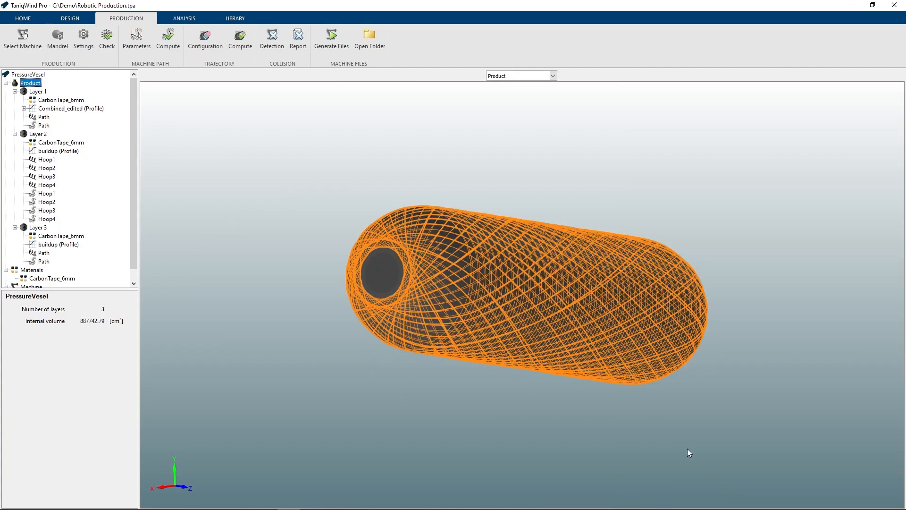
Step: Compute the robot trajectories with the 1 mm and 1° filter accuracies and inspect the robot path along the vessel
click(238, 47)
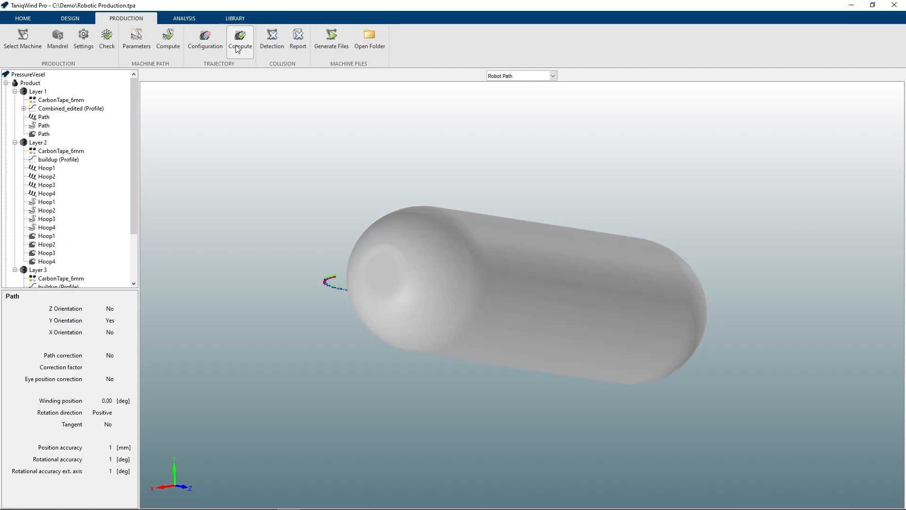
middle_drag(468, 134, 618, 148)
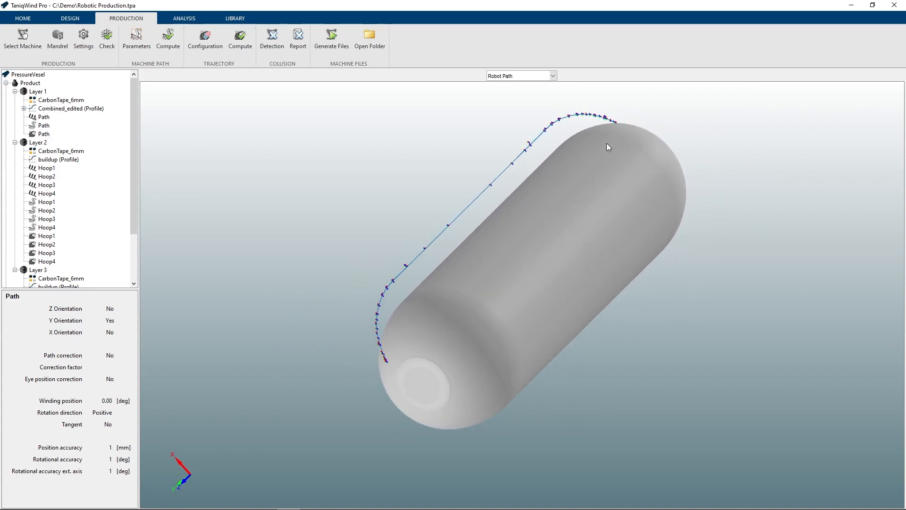
Step: Apply point filtering to the machine paths of the whole product, accepting the trajectory and filter accuracy resets, and recompute the machine paths
click(148, 44)
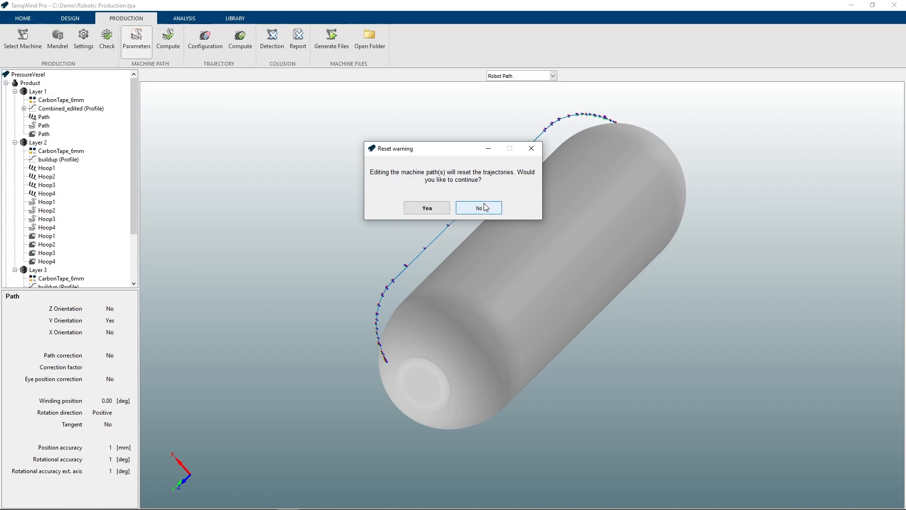
click(532, 148)
click(30, 82)
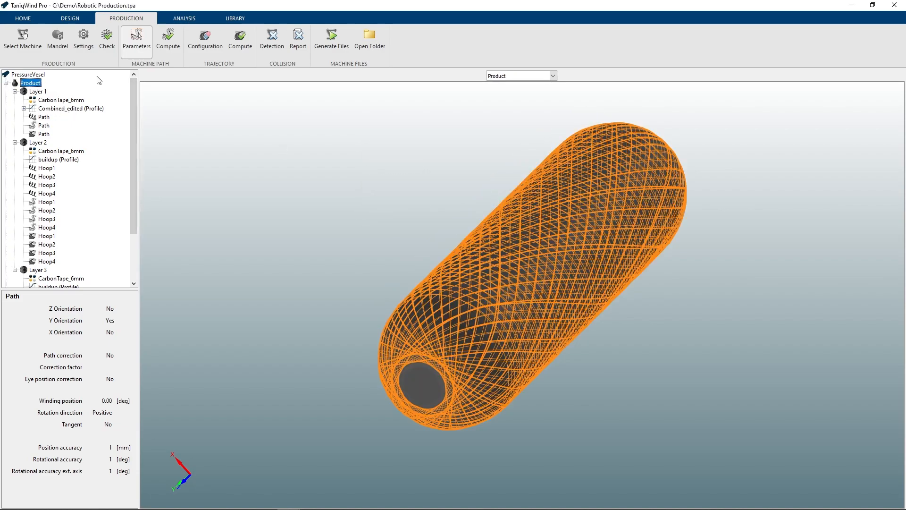
click(137, 40)
click(427, 207)
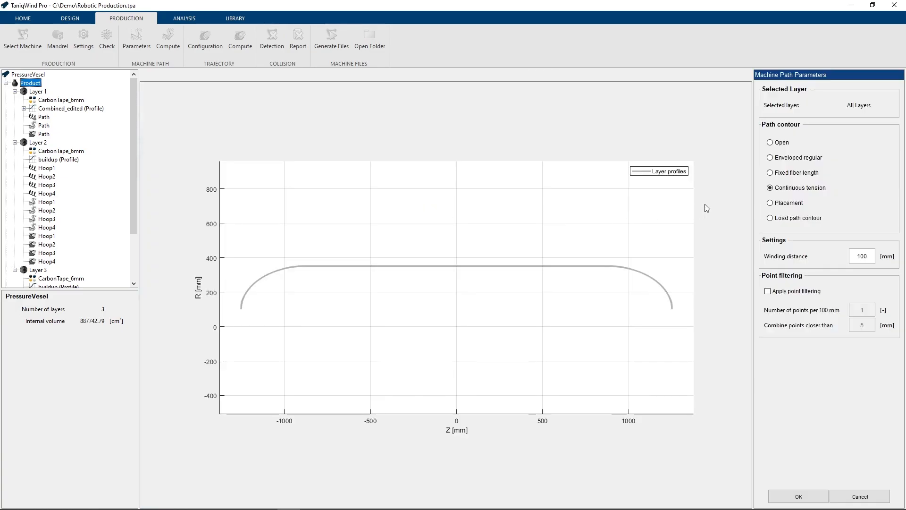
click(768, 292)
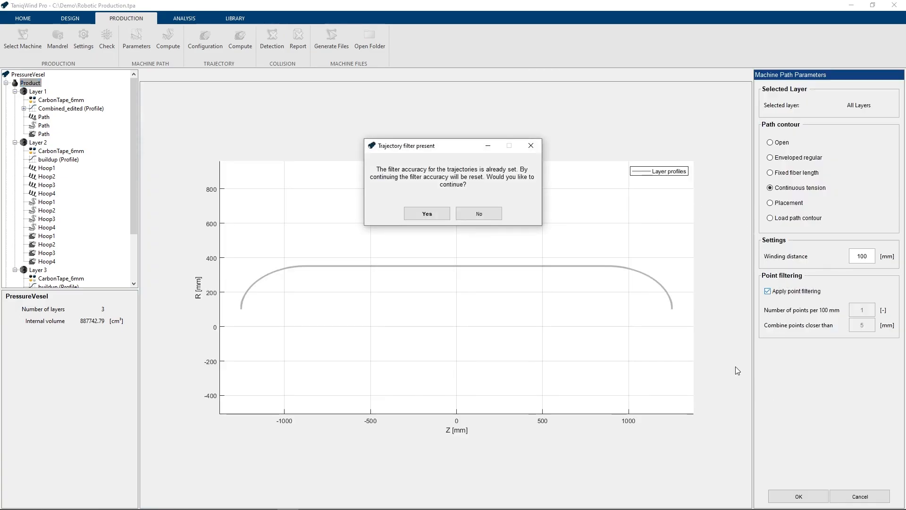
click(426, 214)
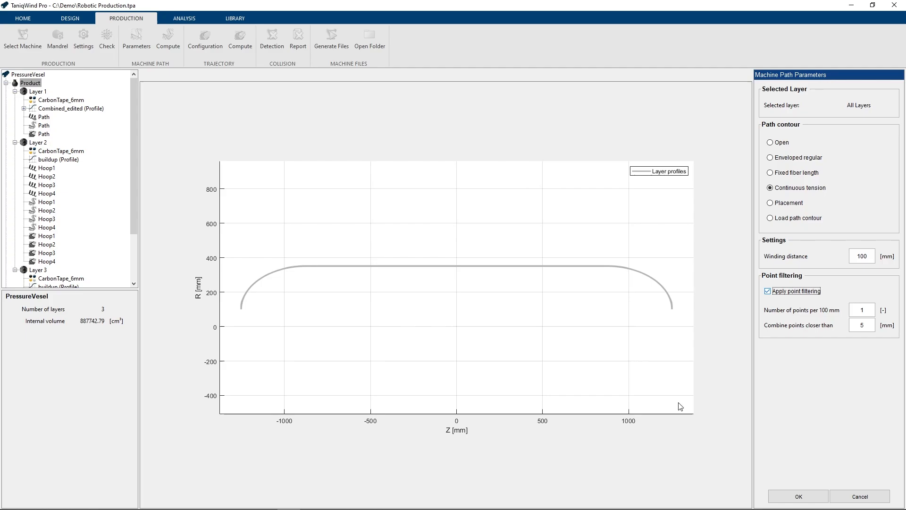
click(774, 494)
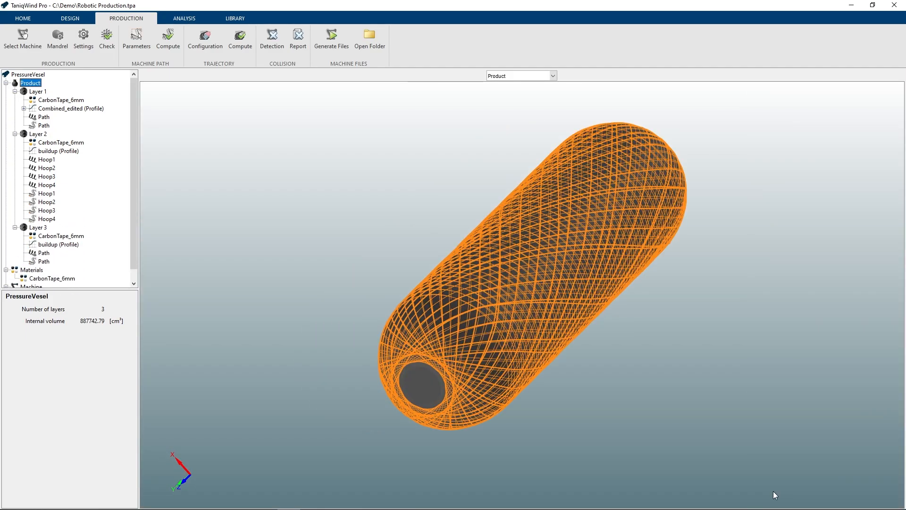
click(171, 38)
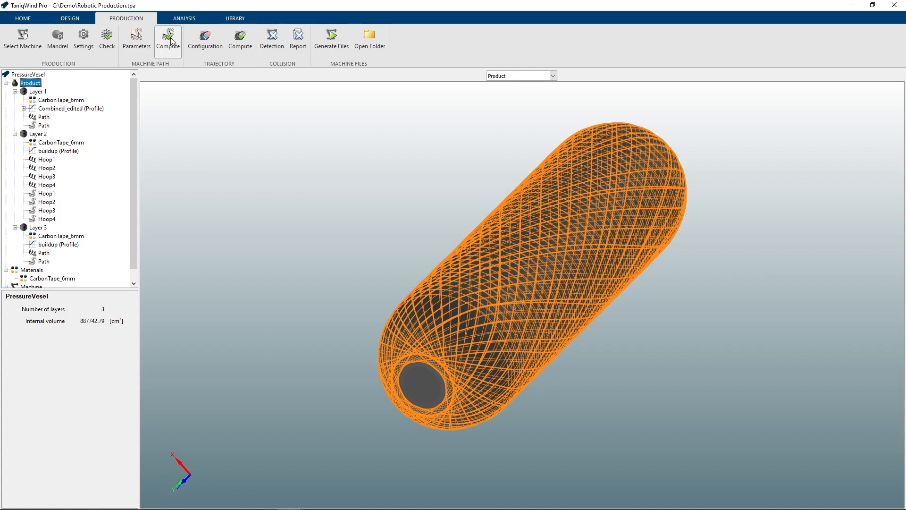
key(Return)
Step: Configure the whole product's trajectory without extra-axis Twist, with a -500 mm track offset and 500 mm swing in negative and positive directions
click(40, 81)
click(202, 38)
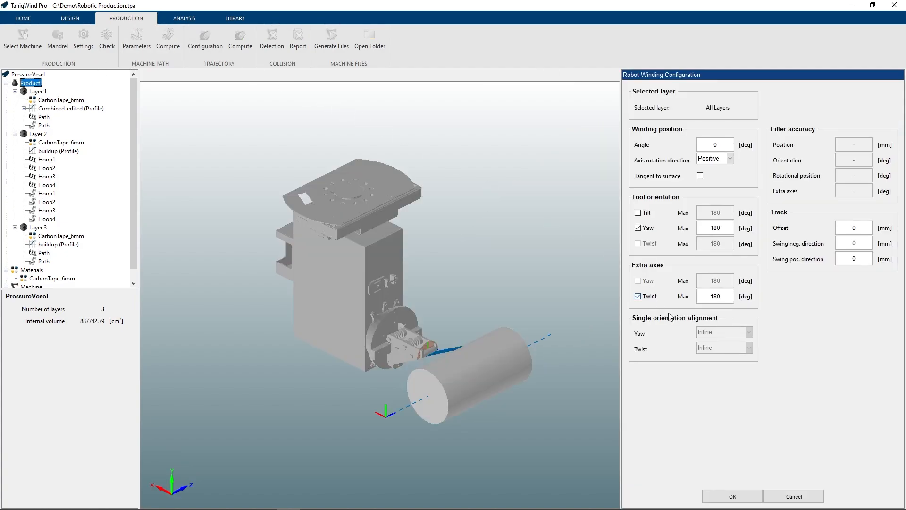
click(647, 297)
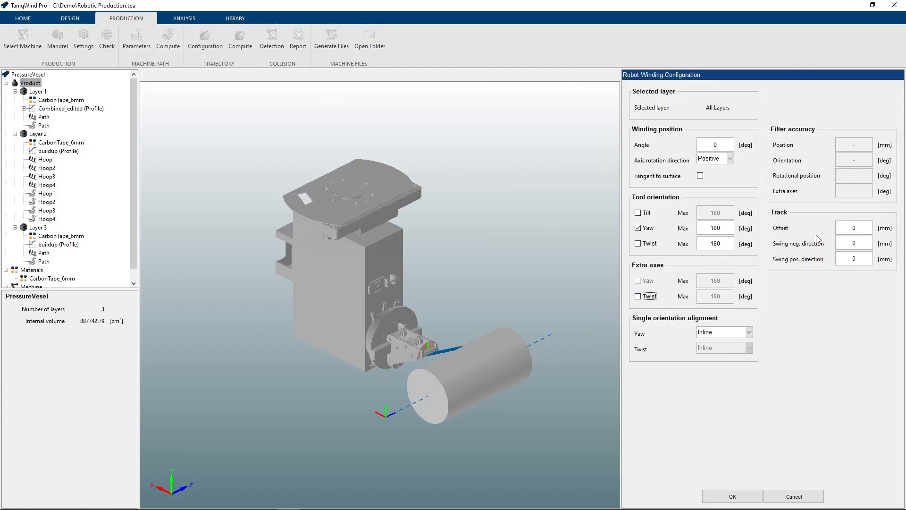
double_click(862, 225)
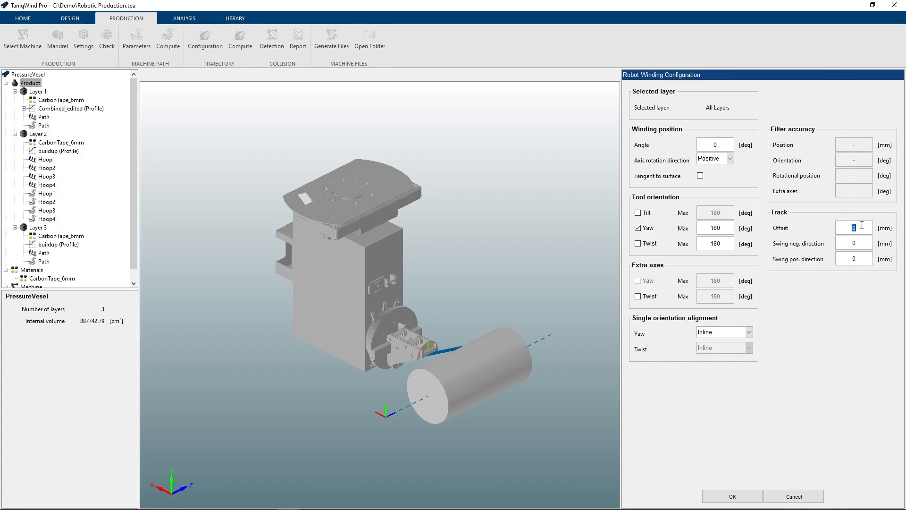
text(-50)
click(842, 238)
text(500)
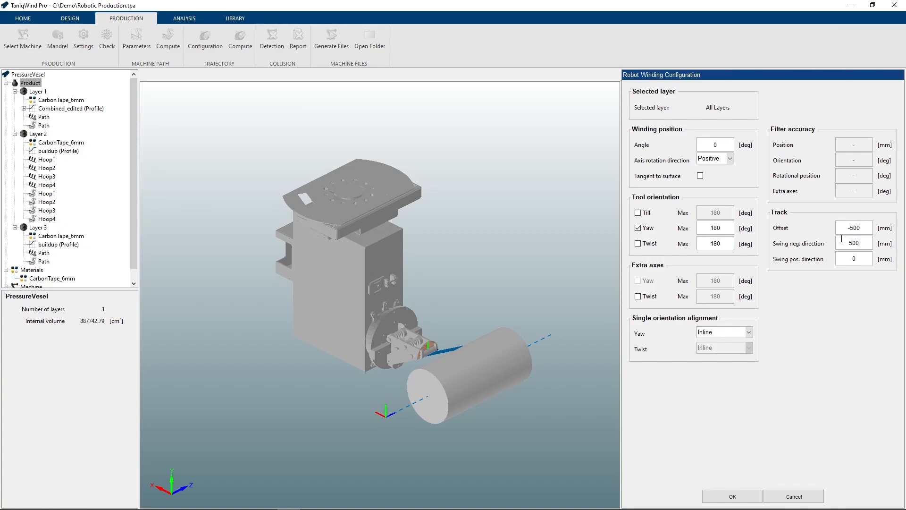
text(500)
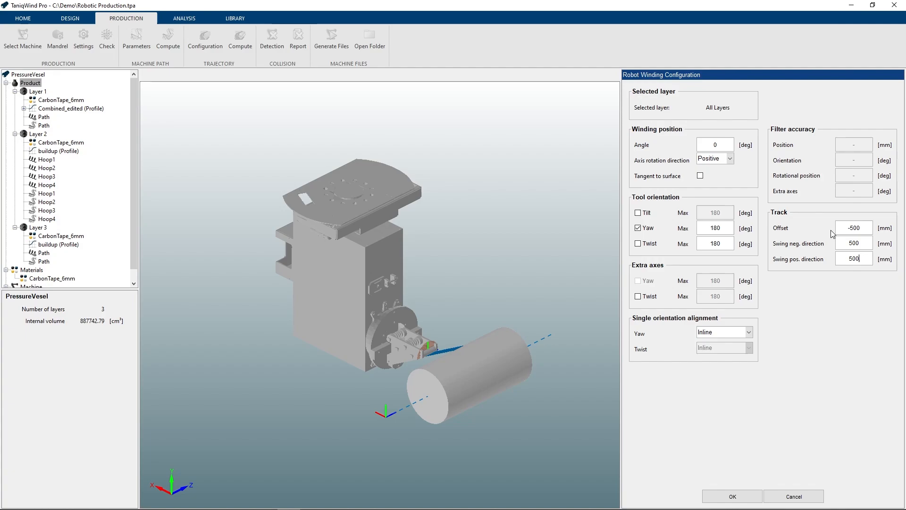
click(733, 496)
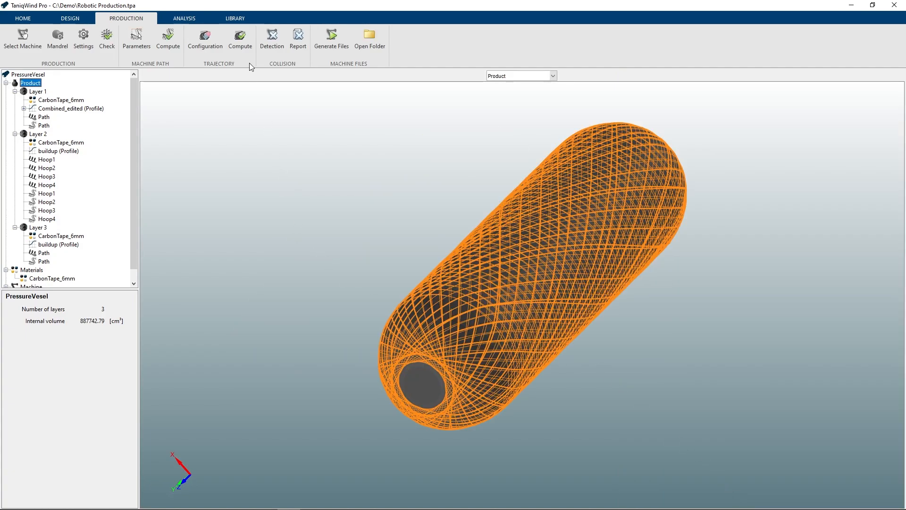
Step: Compute the robot trajectories with machine path point filtering and run collision detection on all layers
click(240, 40)
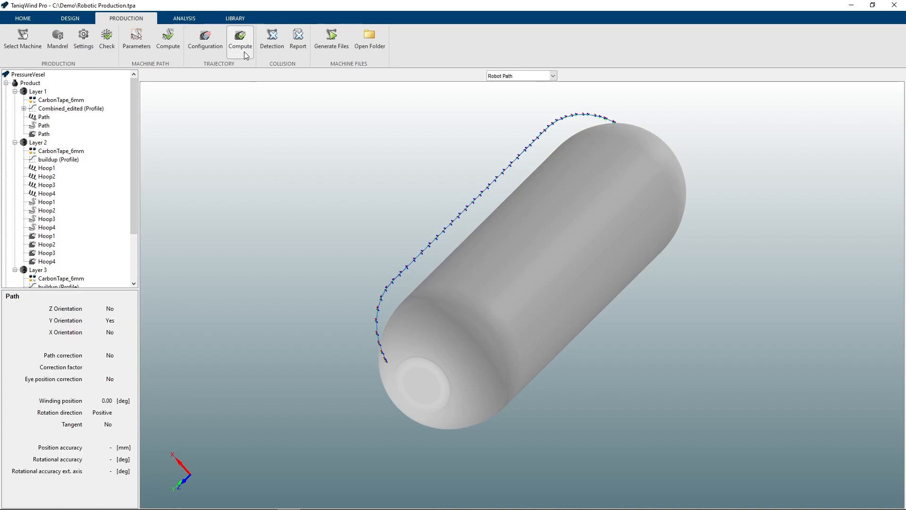
click(273, 51)
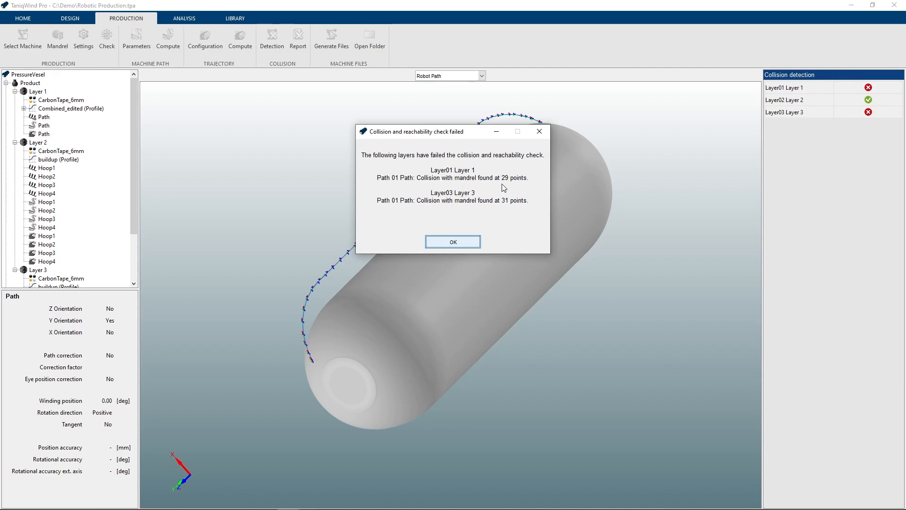
click(453, 242)
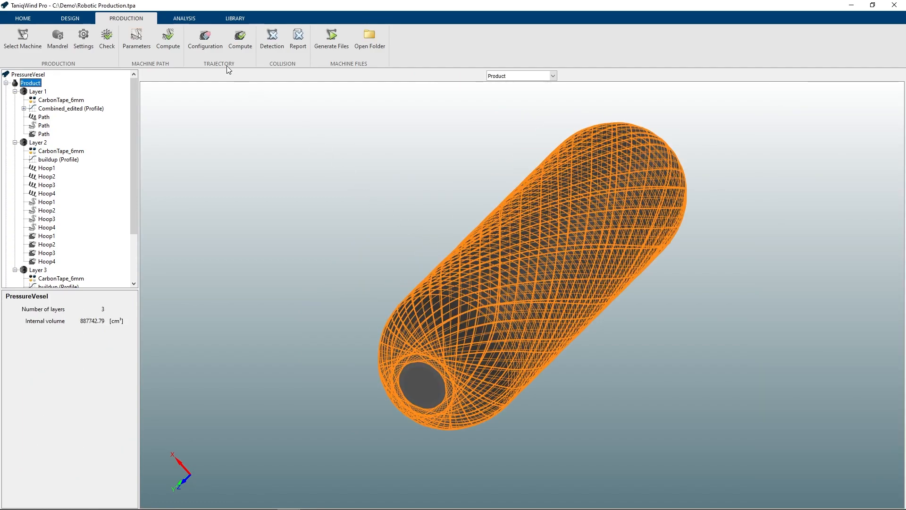
Step: Open the winding simulation for Layer 1 and step the robot through loop 1 to point 13 to locate the collision
click(188, 19)
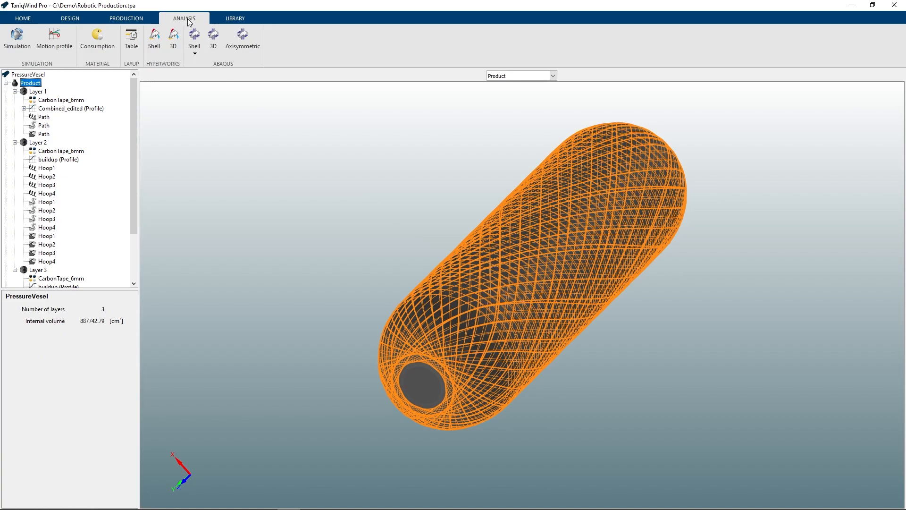
click(14, 41)
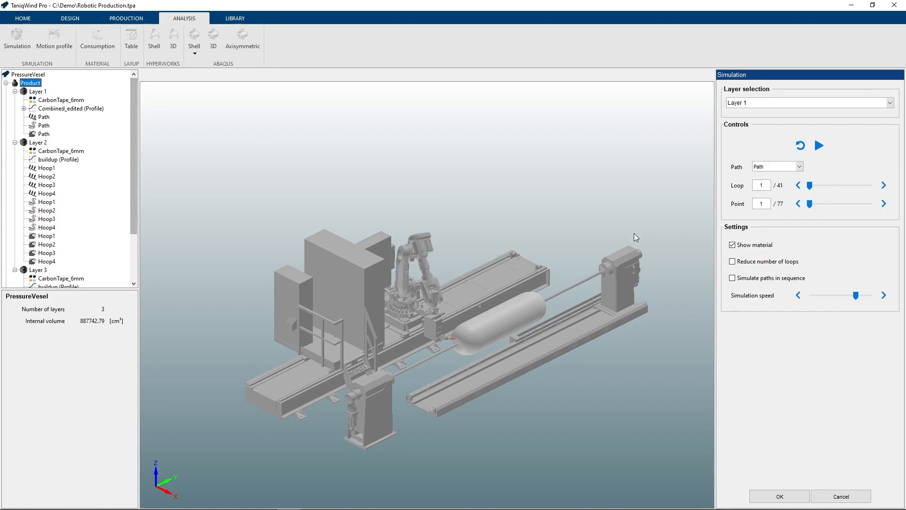
click(883, 204)
click(883, 204)
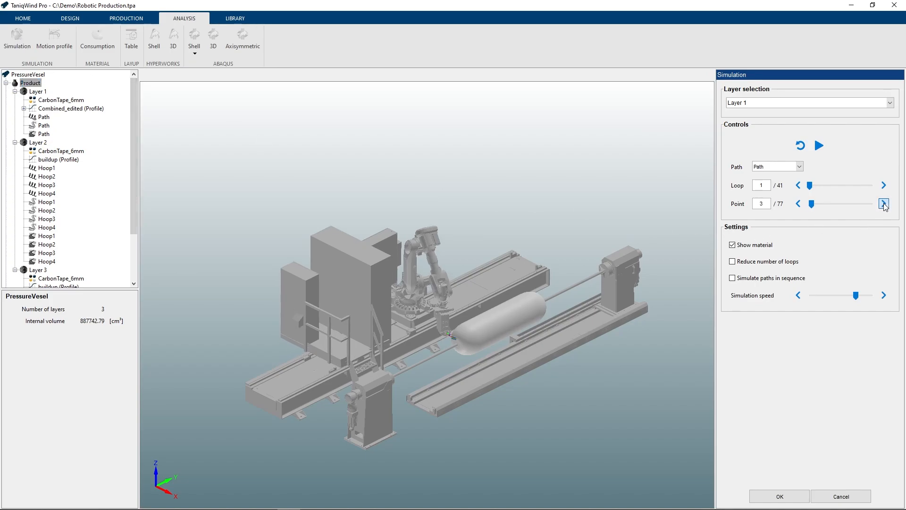
click(884, 203)
click(884, 204)
click(884, 203)
click(884, 203)
click(884, 203)
click(884, 203)
click(883, 204)
click(884, 203)
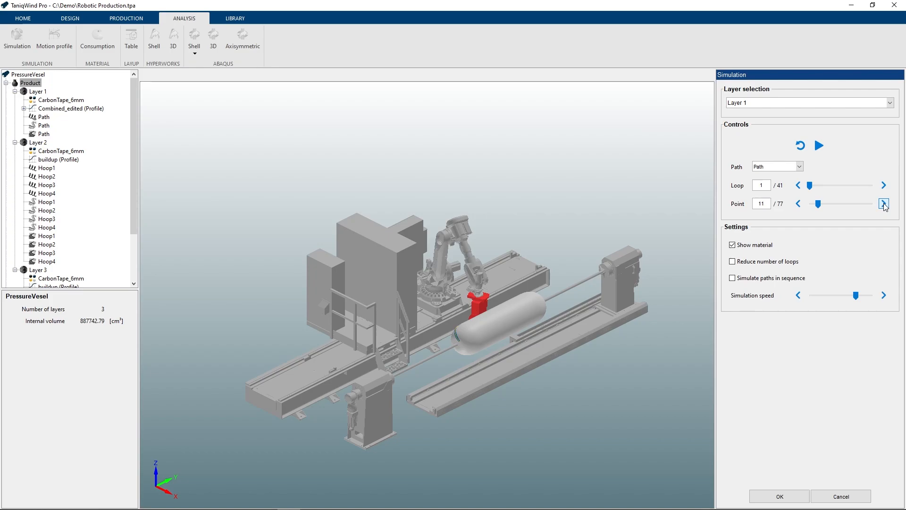
click(883, 204)
click(884, 203)
Step: Examine the clearance between winding head and mandrel from the top view, stepping between points 13 and 17, and close the simulation
right_click(525, 333)
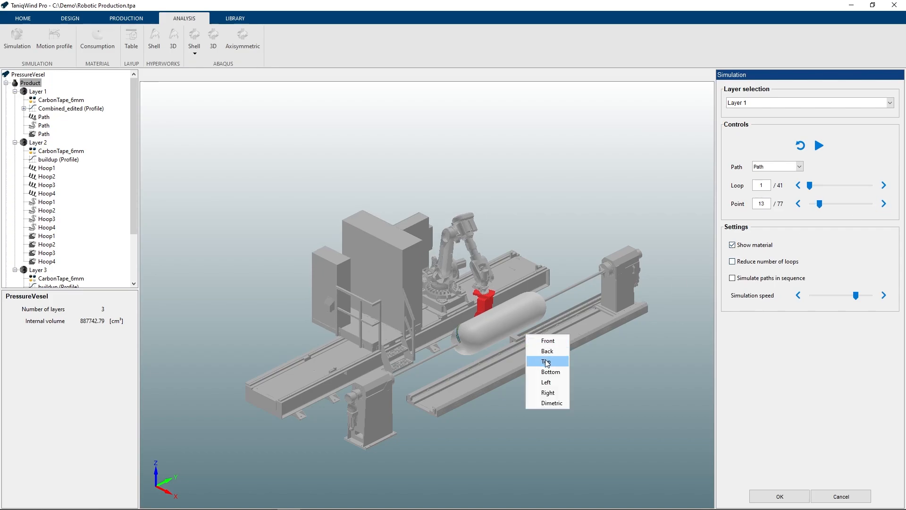
click(547, 362)
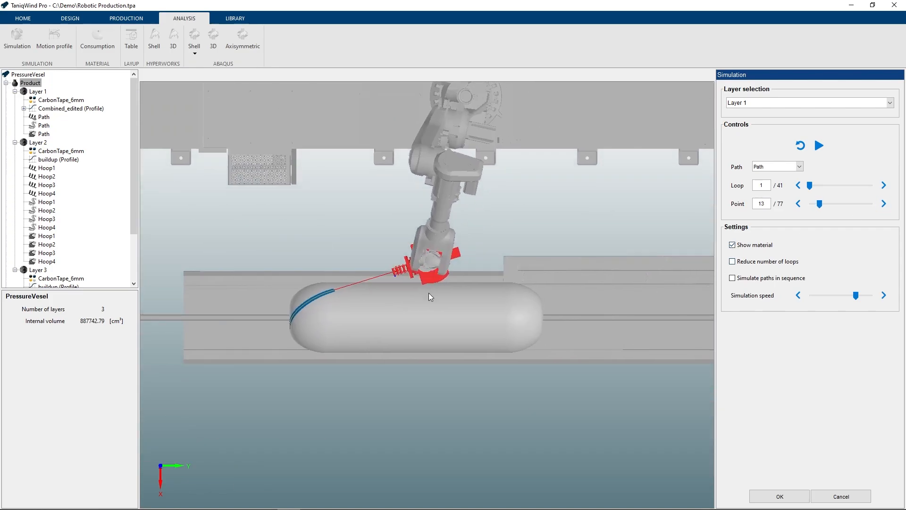
scroll(429, 293, up, 3)
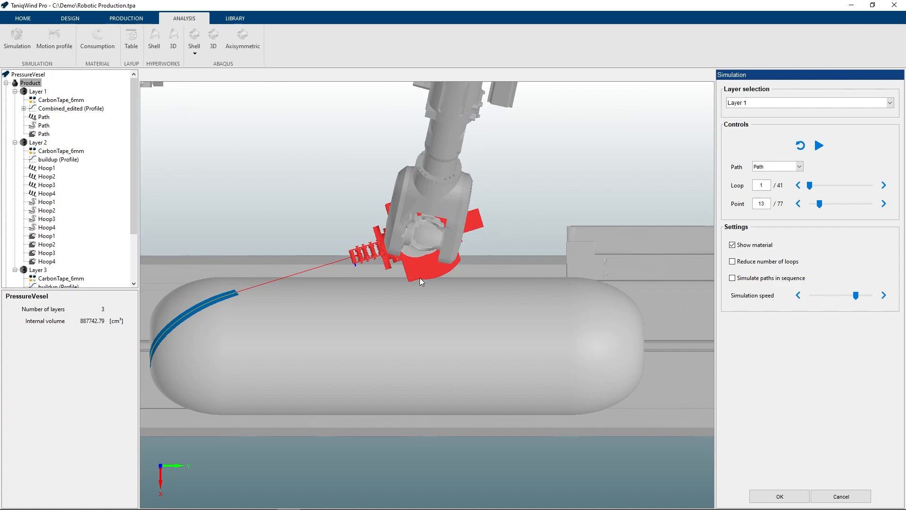
click(882, 205)
click(883, 205)
click(883, 205)
click(883, 205)
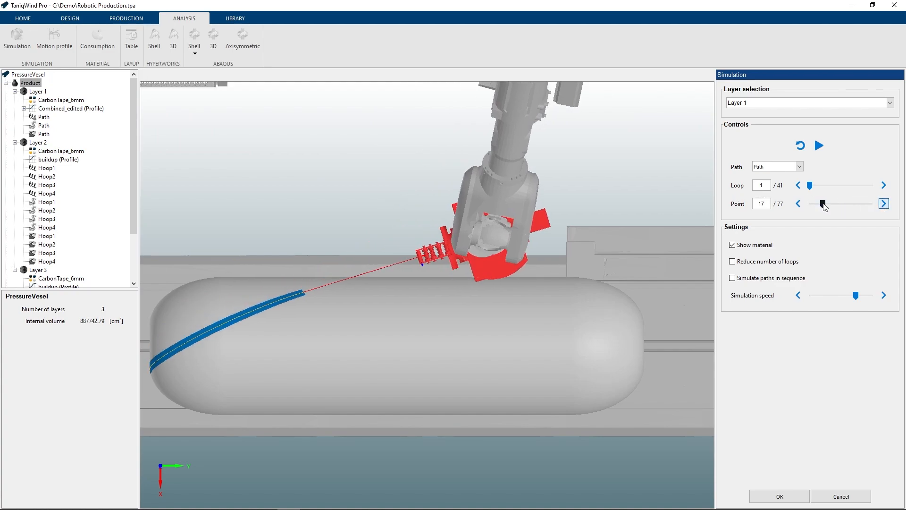
click(798, 203)
click(797, 204)
click(798, 204)
click(797, 204)
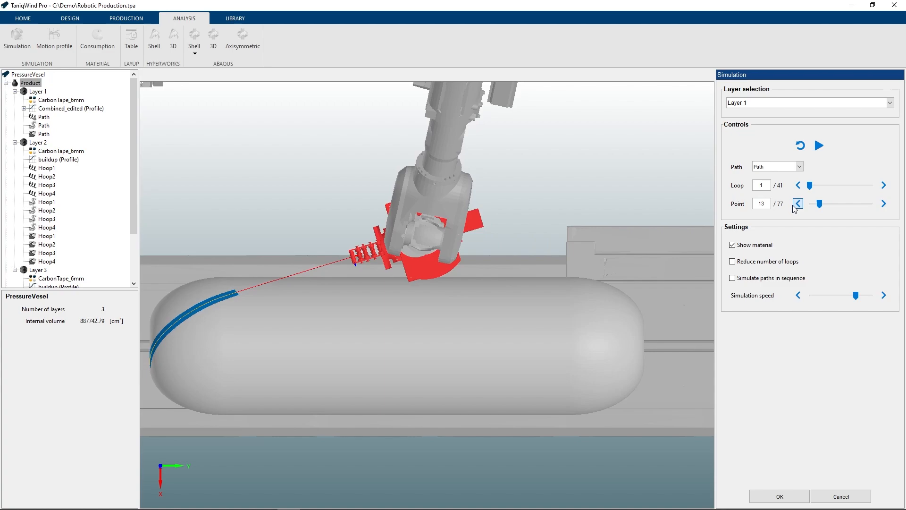
click(780, 497)
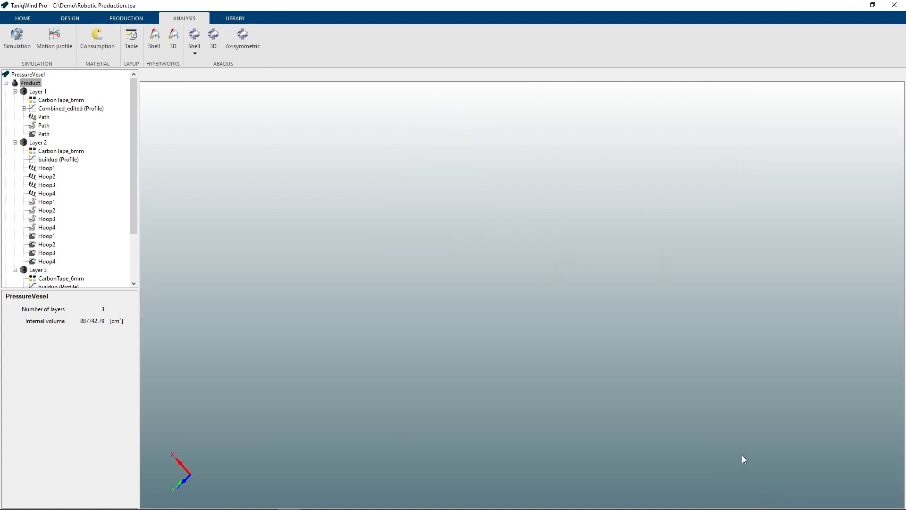
Step: Limit the tool orientation Yaw to 45° and enable extra-axis Twist in the robot winding configuration for the whole product
click(30, 83)
click(126, 18)
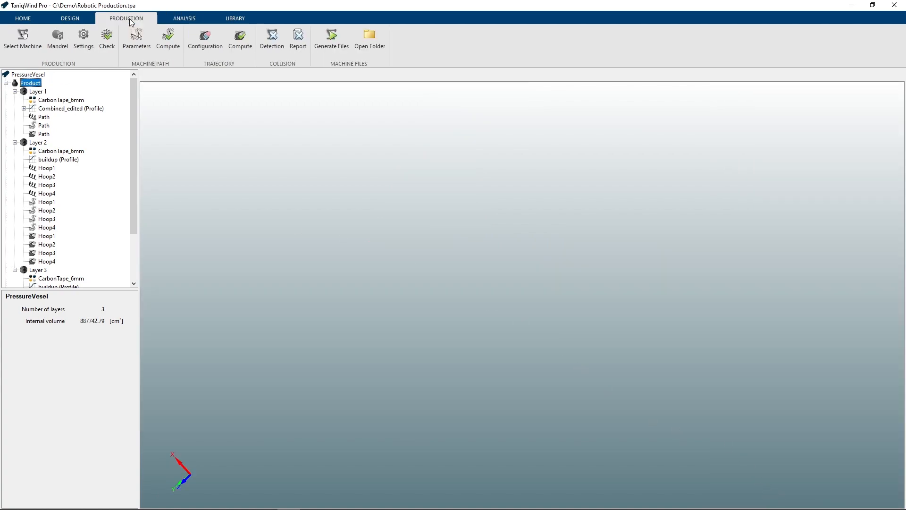
click(213, 51)
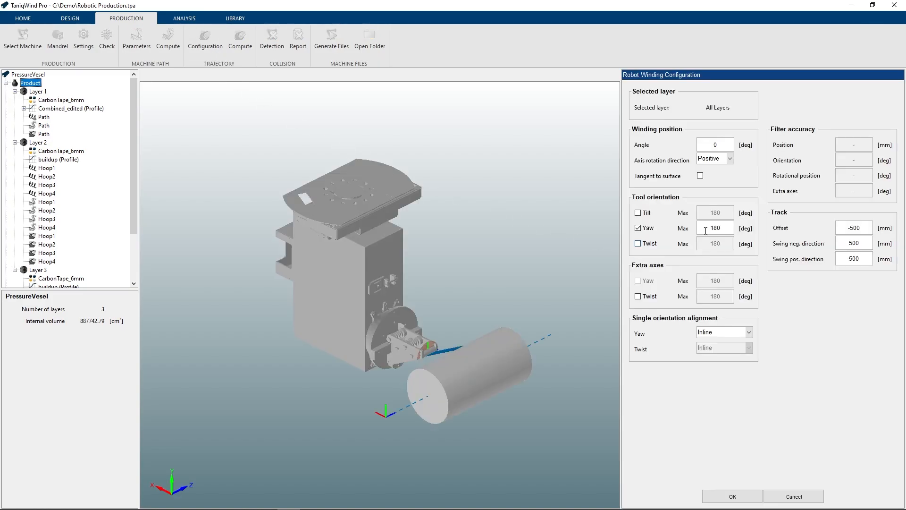
drag(705, 230, 725, 229)
text(45)
click(639, 297)
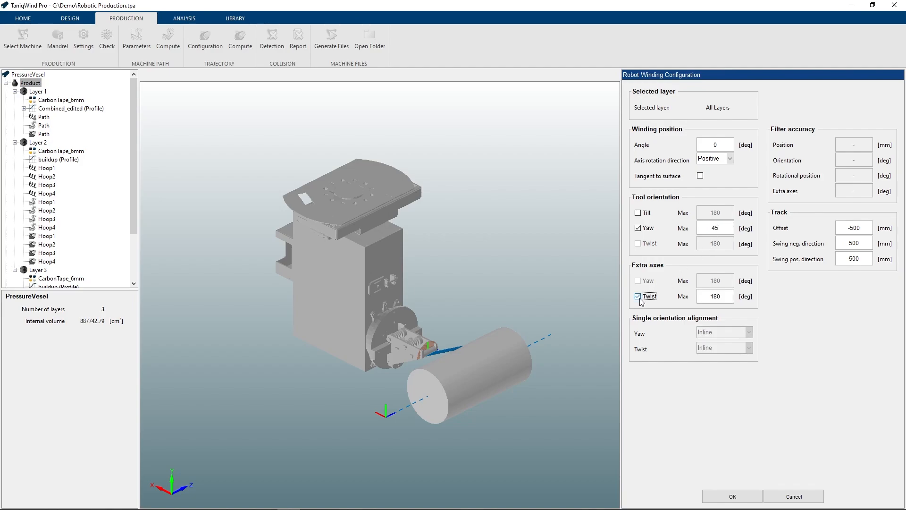
click(726, 496)
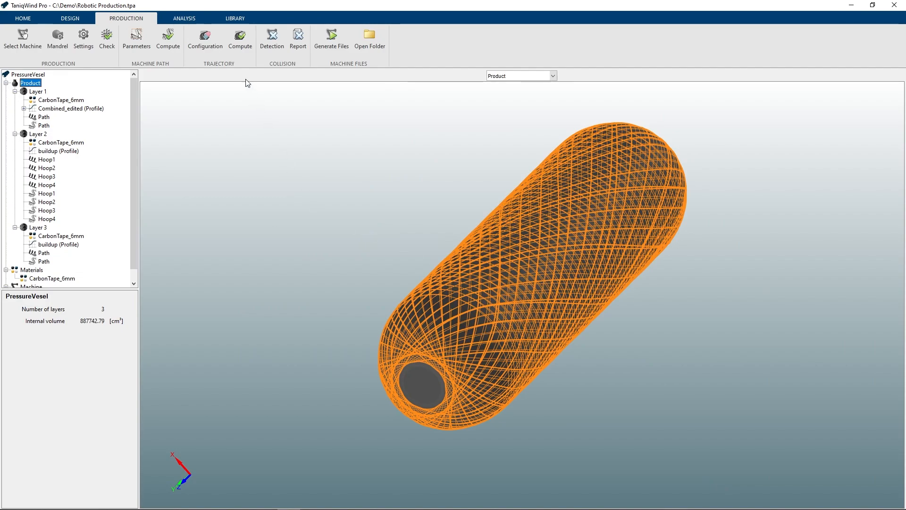
Step: Recompute the robot trajectories with the 45° yaw limit and repeat collision detection on all layers
click(241, 40)
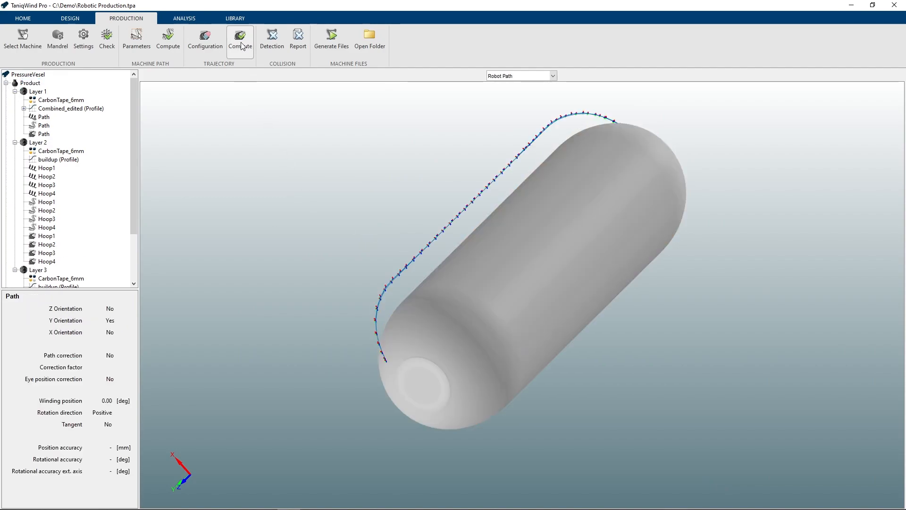
click(277, 45)
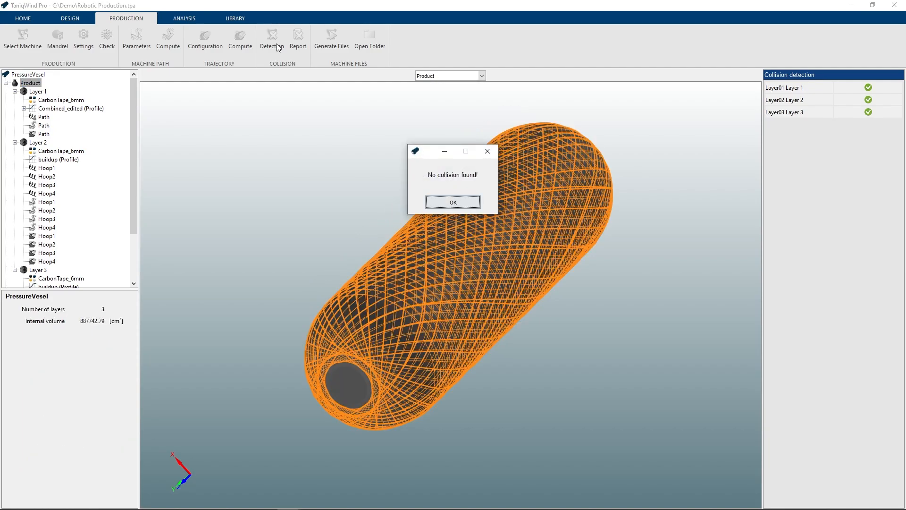
click(452, 202)
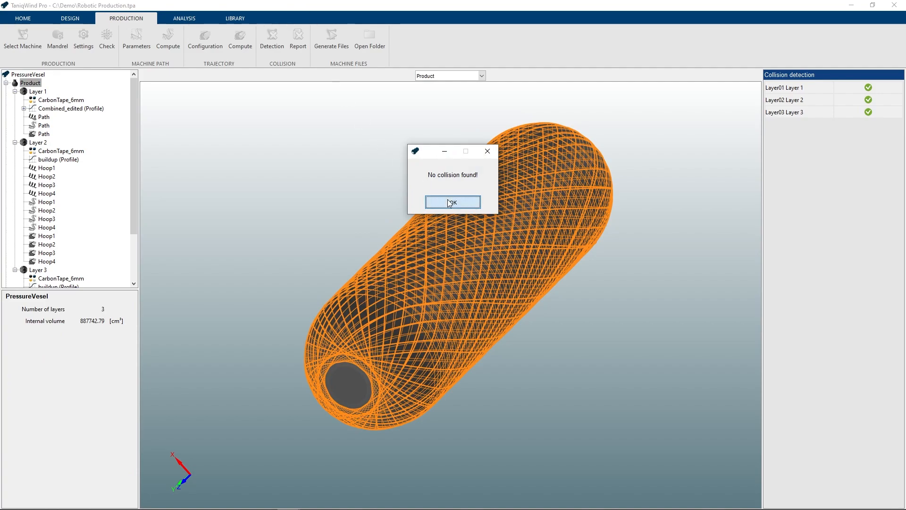
Step: Play the Layer 1 winding simulation, examine the robot's clearance to the mandrel from the top view, and close the simulation
click(183, 18)
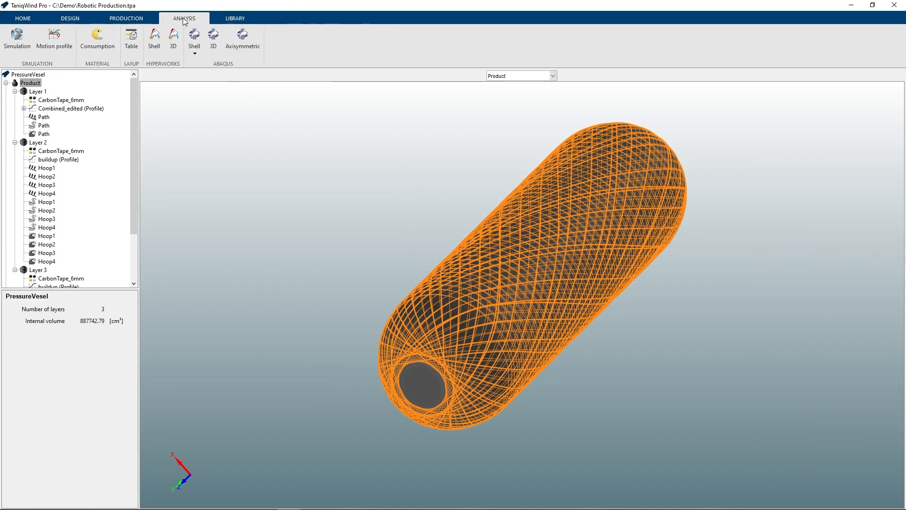
click(22, 44)
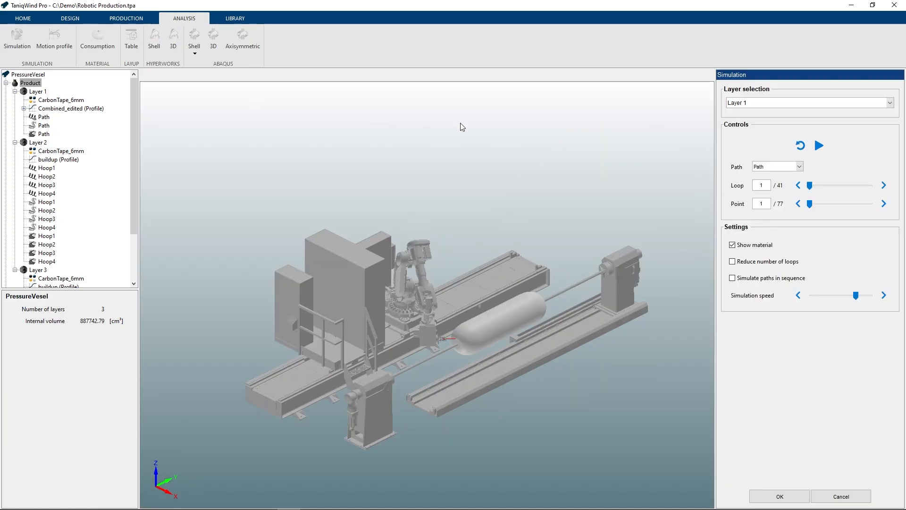
click(819, 145)
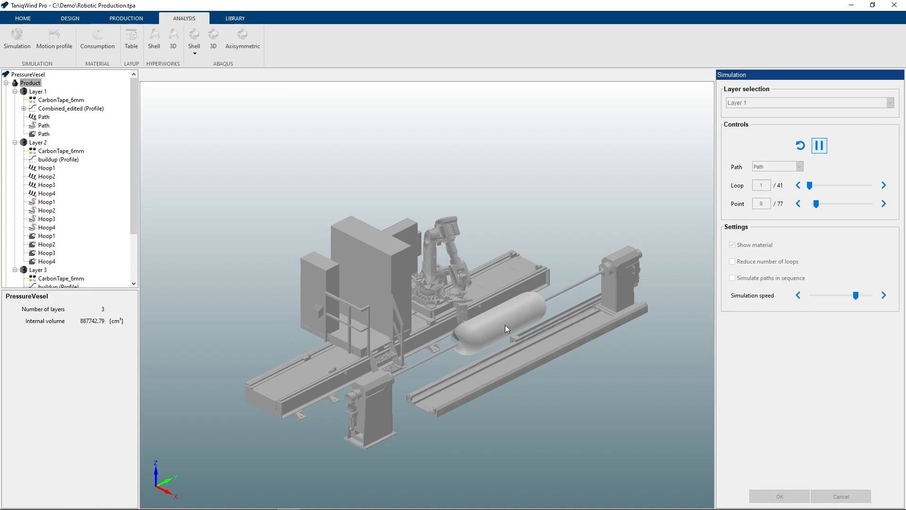
scroll(499, 338, up, 5)
right_click(500, 339)
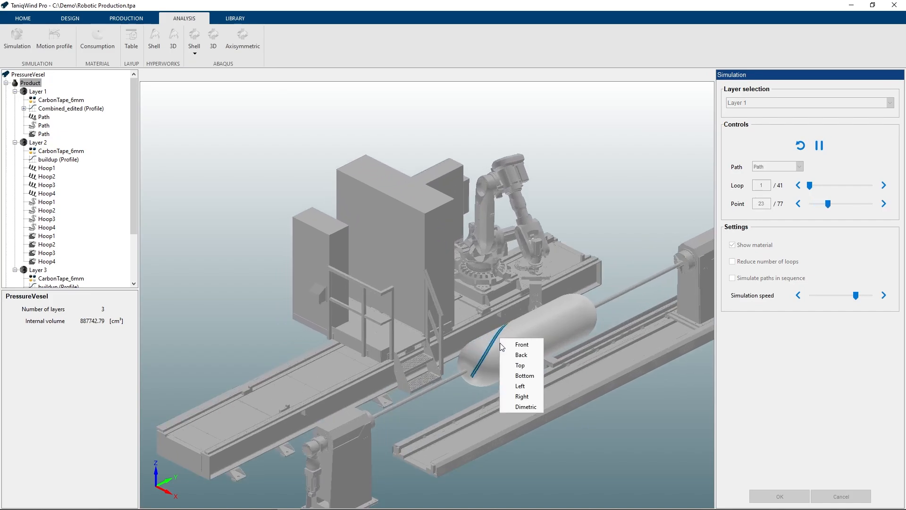
click(520, 365)
scroll(479, 389, up, 3)
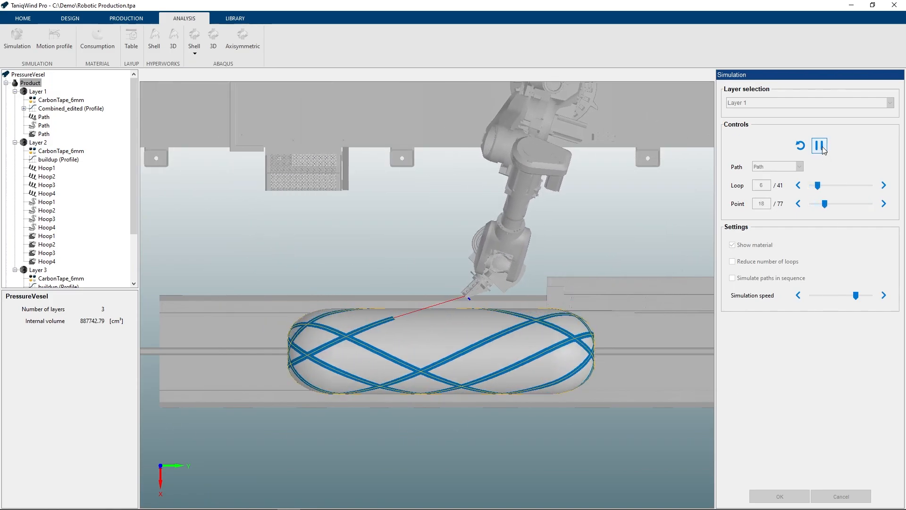
click(821, 147)
click(781, 496)
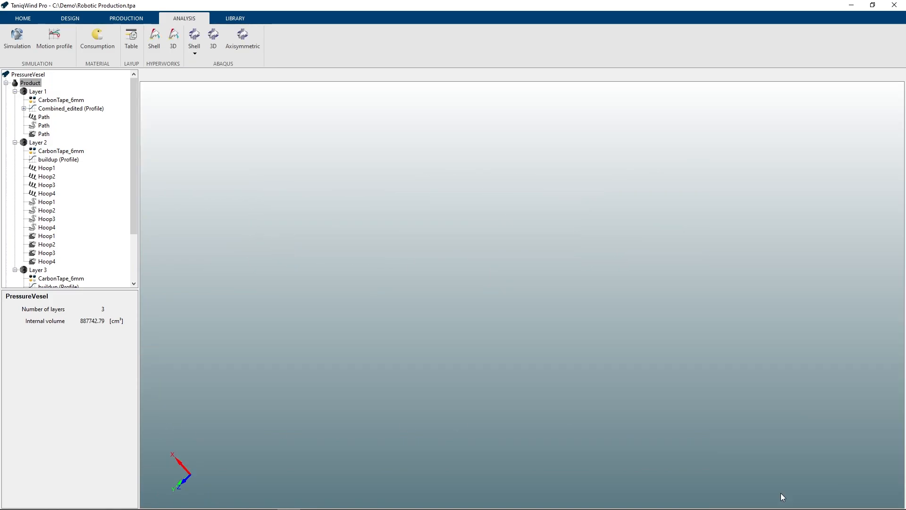
Step: Generate the machine production files for Layer 1 in the Machine Programs output folder
click(31, 92)
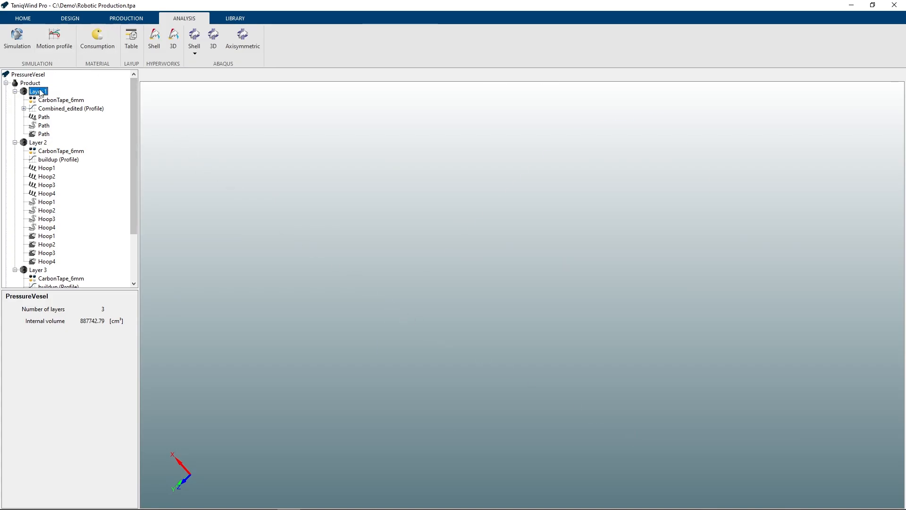
click(144, 18)
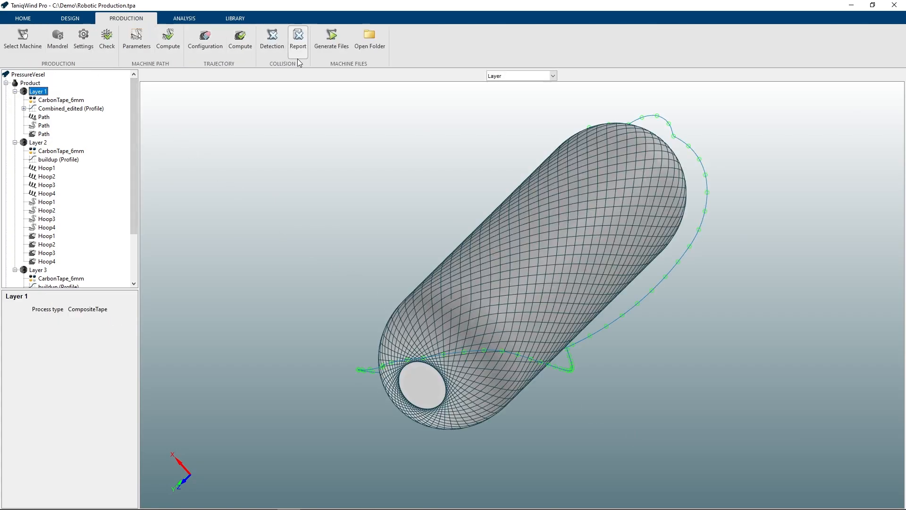
click(329, 54)
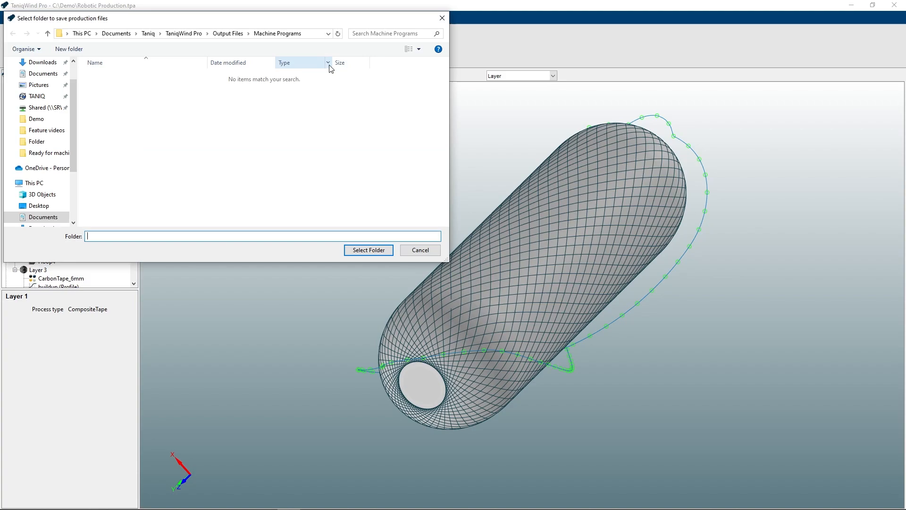
click(369, 250)
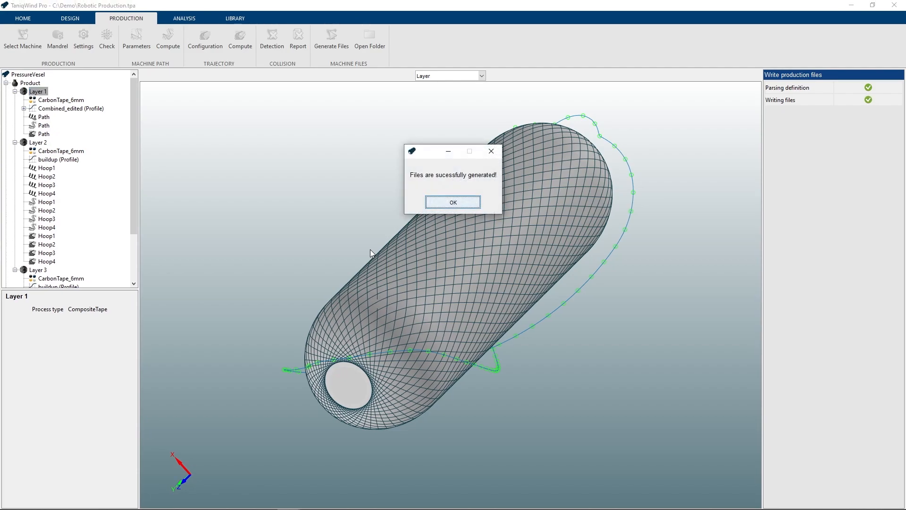
click(443, 203)
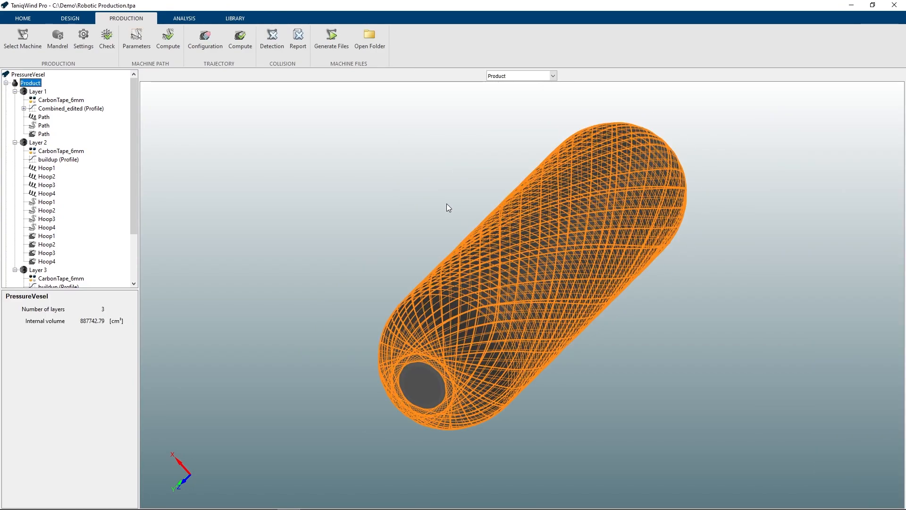
Step: Select ABB_NonStationaryUf as the production machine and accept resetting the collision data, trajectories and machine paths
click(24, 45)
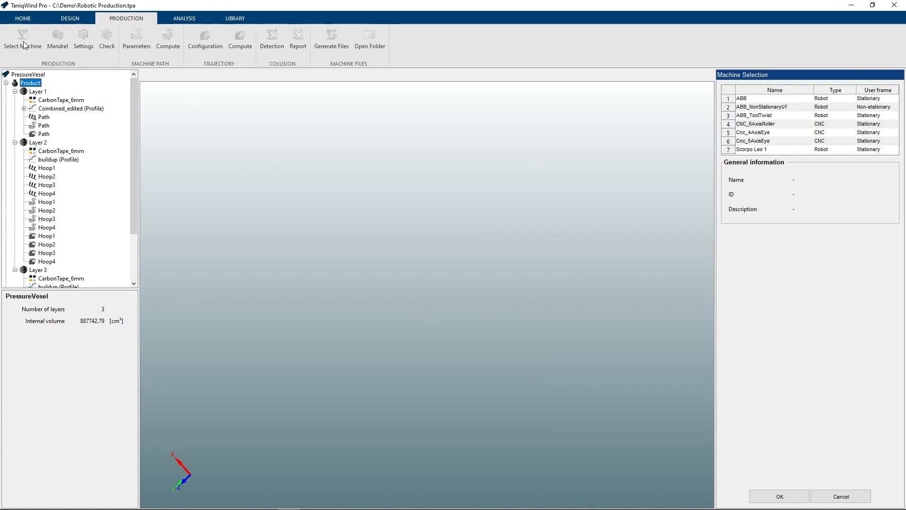
click(749, 108)
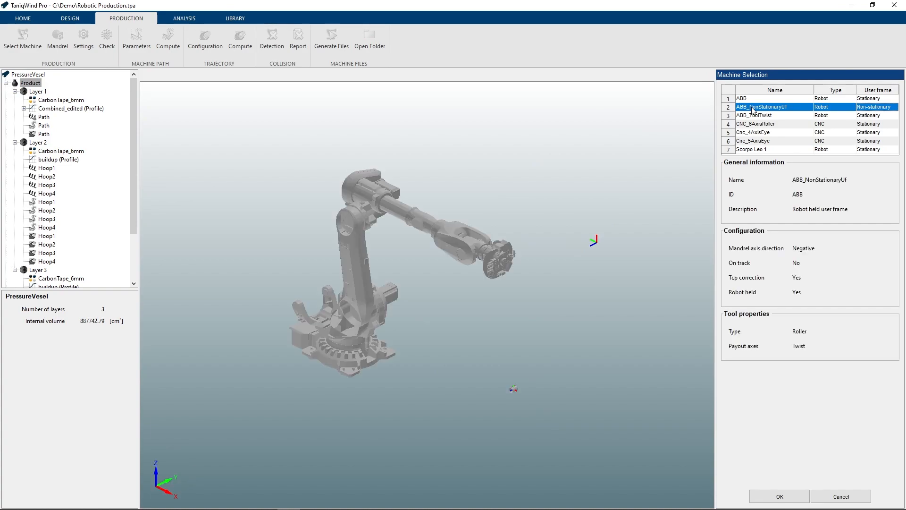
click(770, 497)
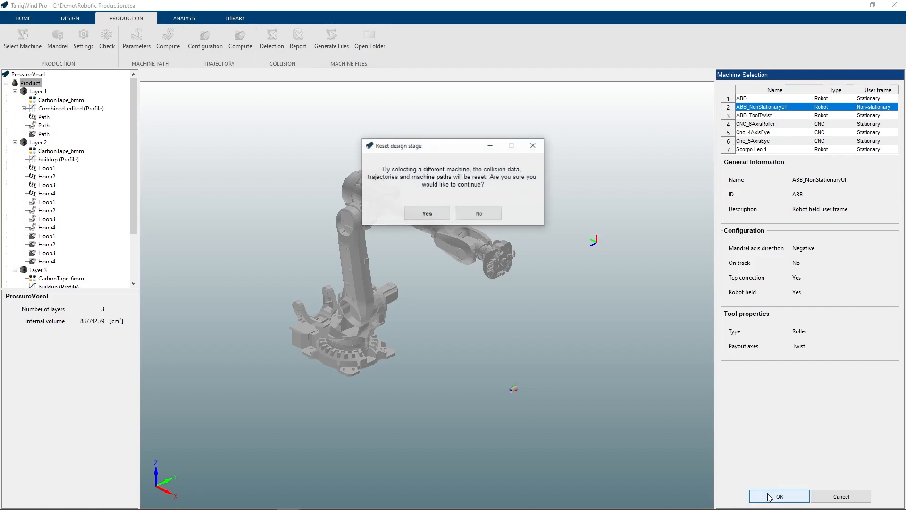
click(427, 214)
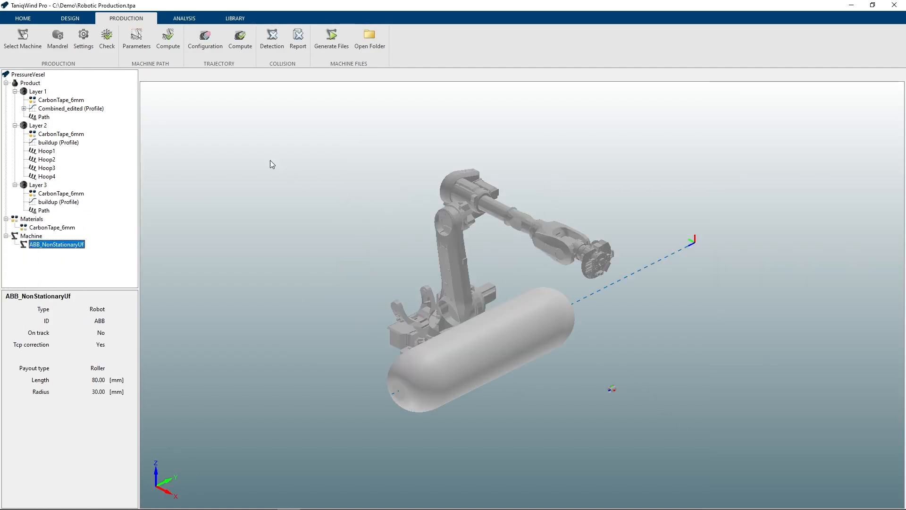
Step: Set the mandrel's axial offset to 1000 mm for the robot-held setup
click(57, 43)
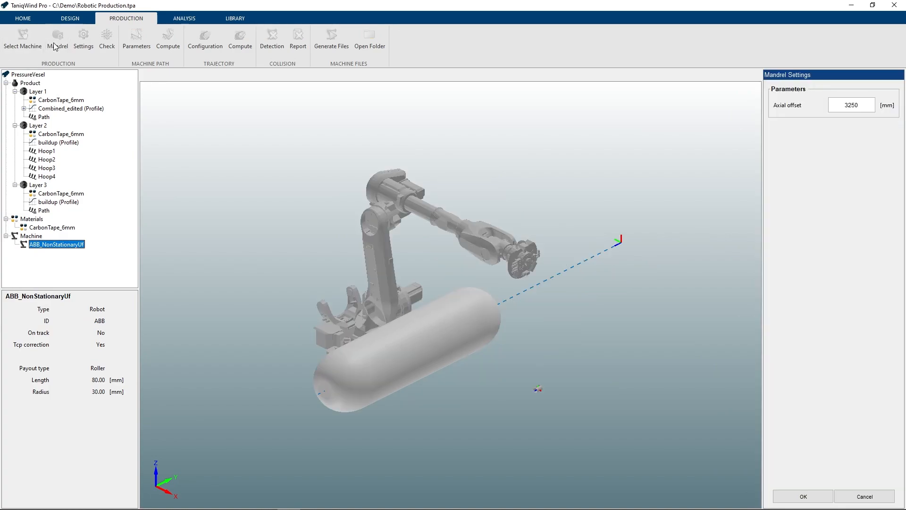
click(843, 106)
double_click(860, 105)
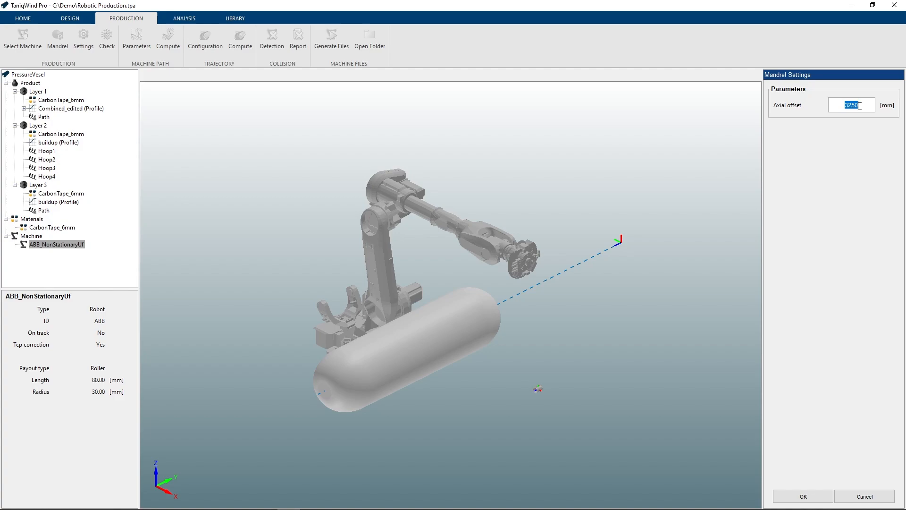
text(1000)
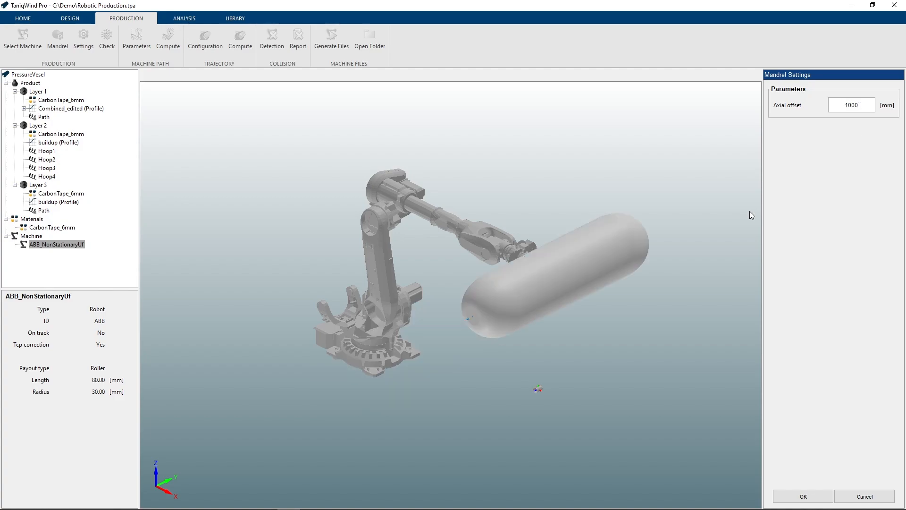
middle_drag(684, 233, 660, 256)
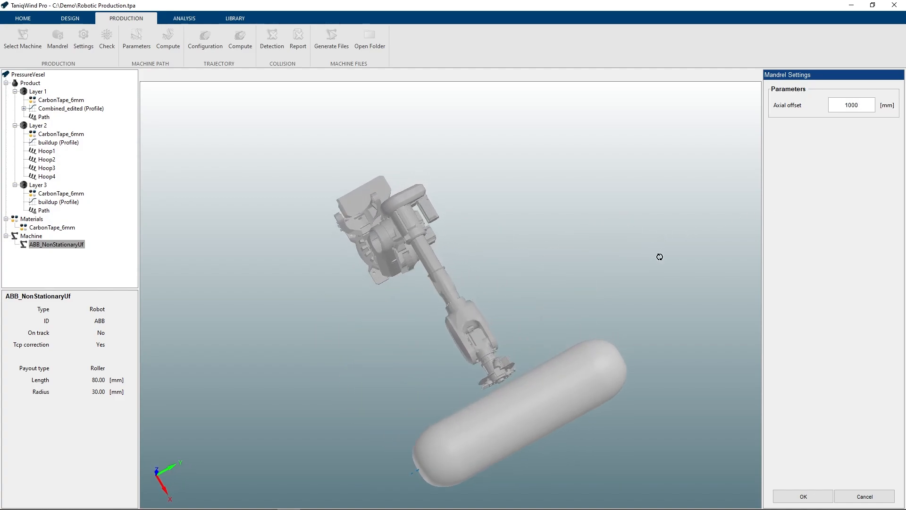
click(799, 495)
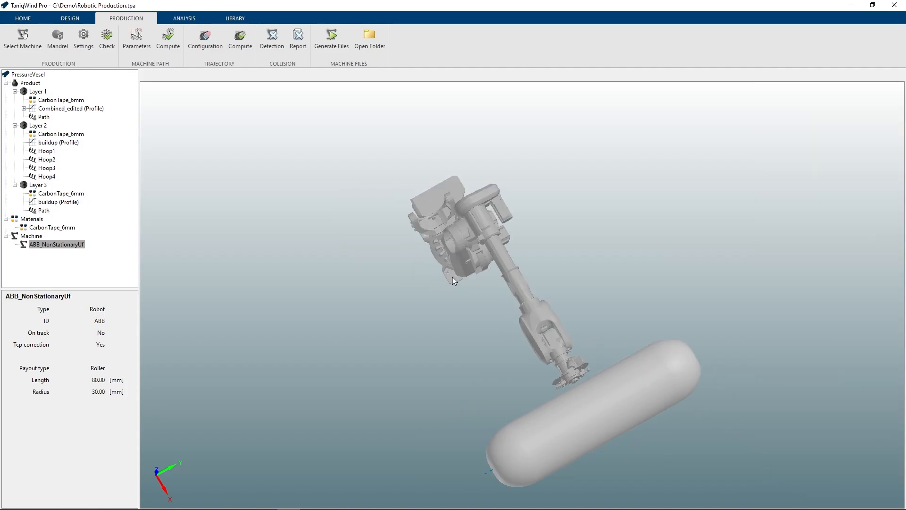
Step: Accept the existing machine path parameters for the whole product and compute the machine paths for all layers
click(32, 83)
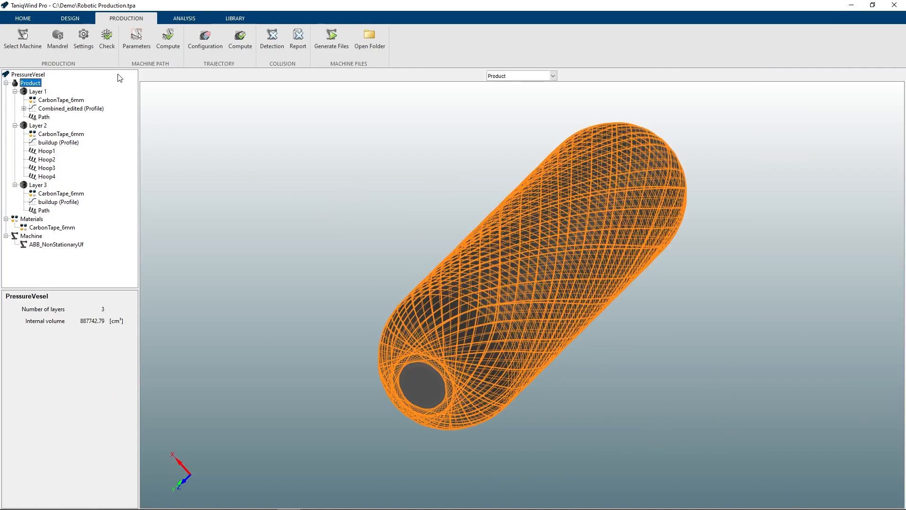
click(137, 41)
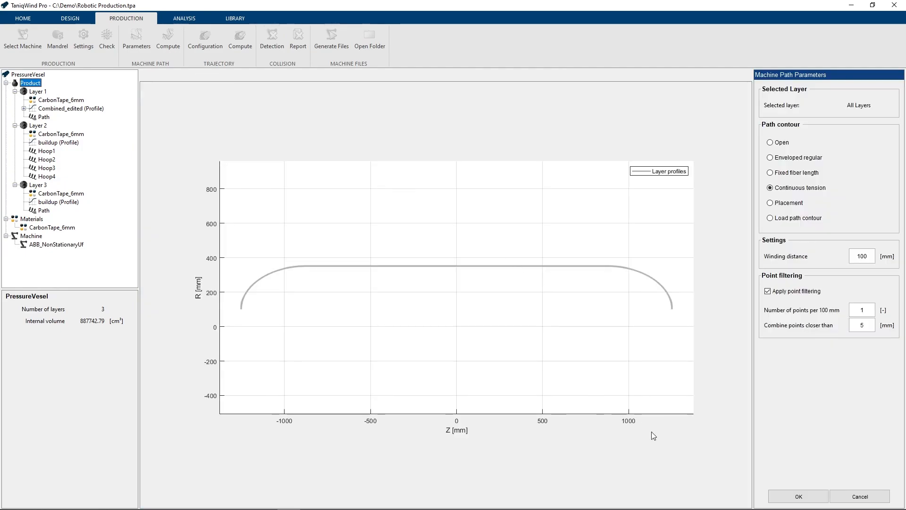
click(798, 495)
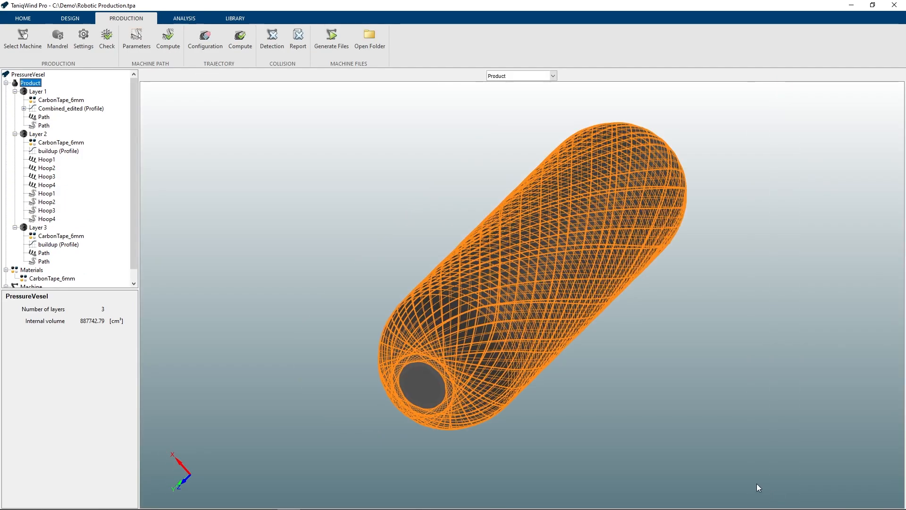
click(170, 47)
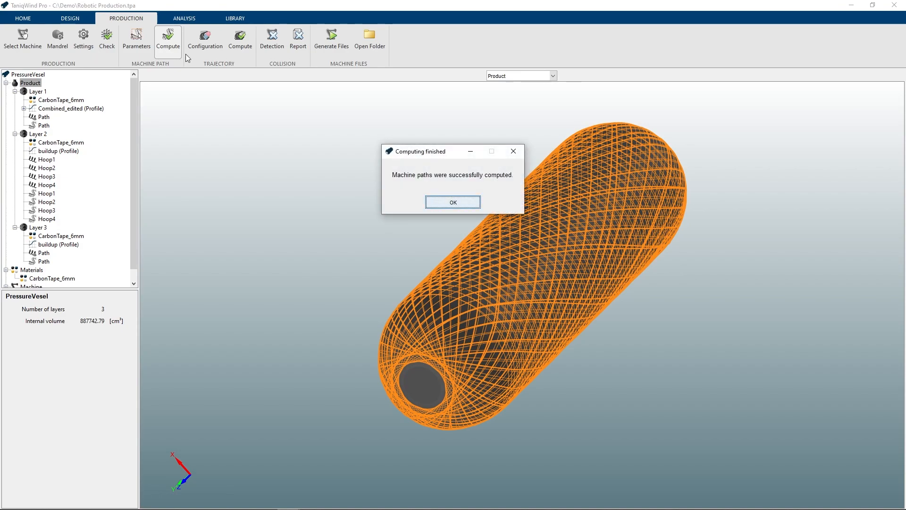
click(452, 206)
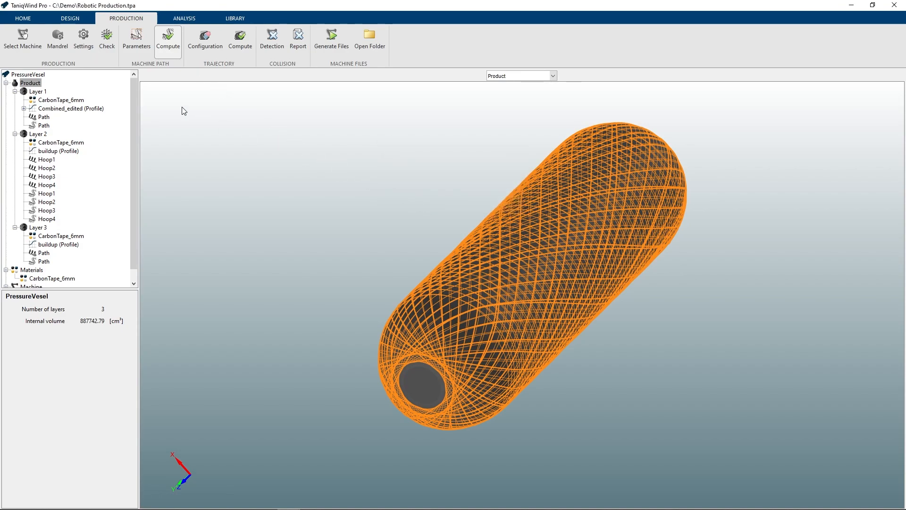
Step: Configure robot winding for the whole product with a winding position angle of 0° and a Positive axis rotation direction
click(41, 83)
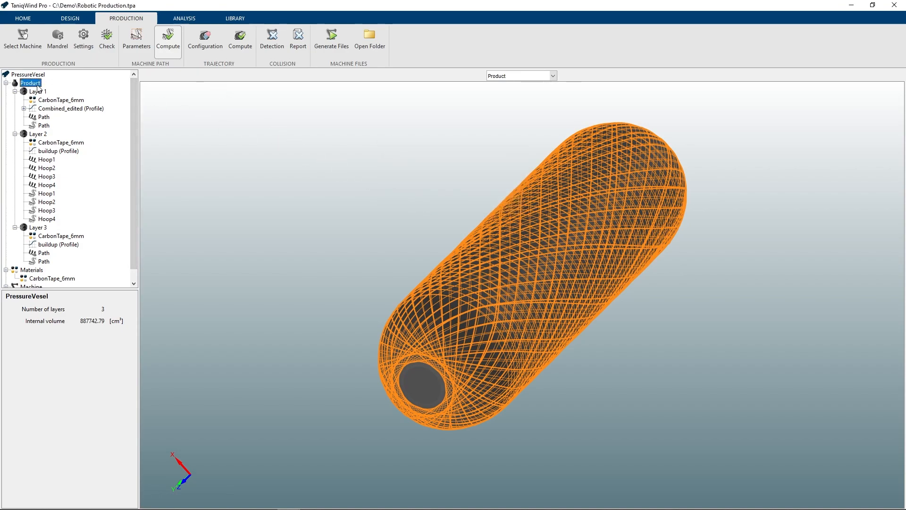
click(217, 51)
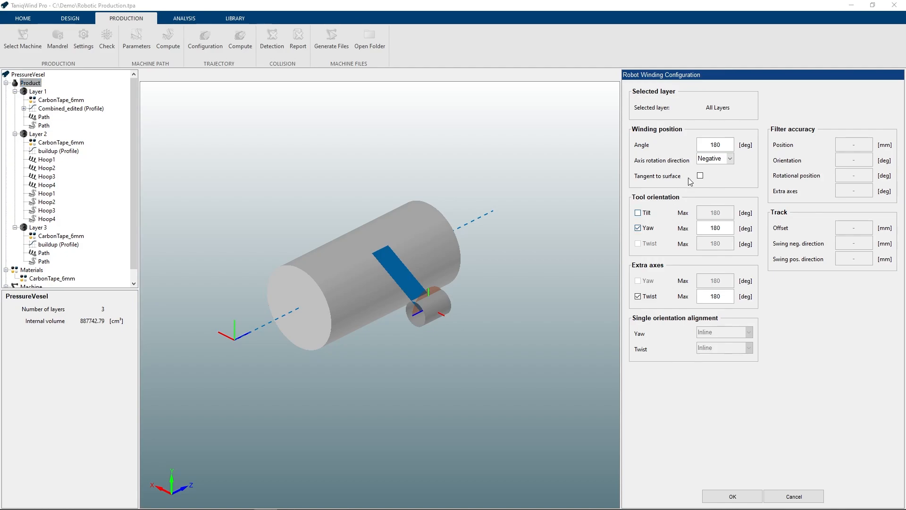
double_click(711, 146)
text(0)
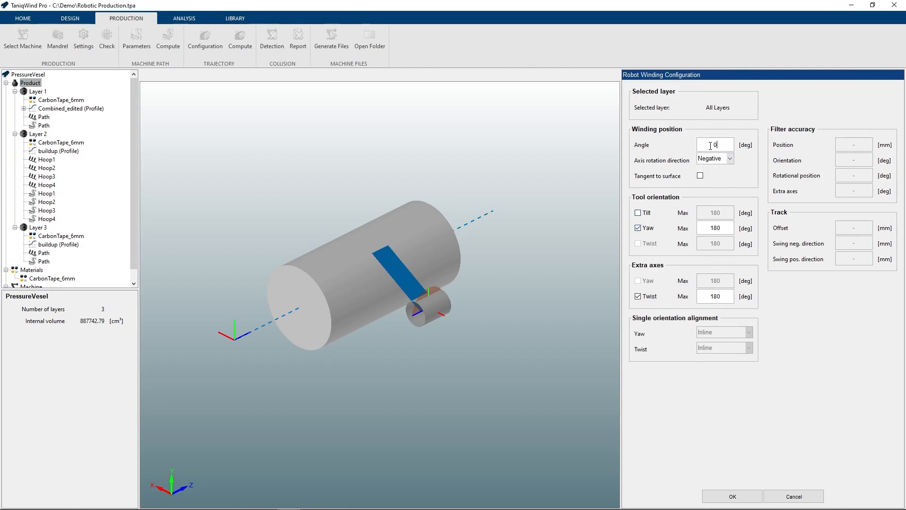
click(722, 158)
click(718, 180)
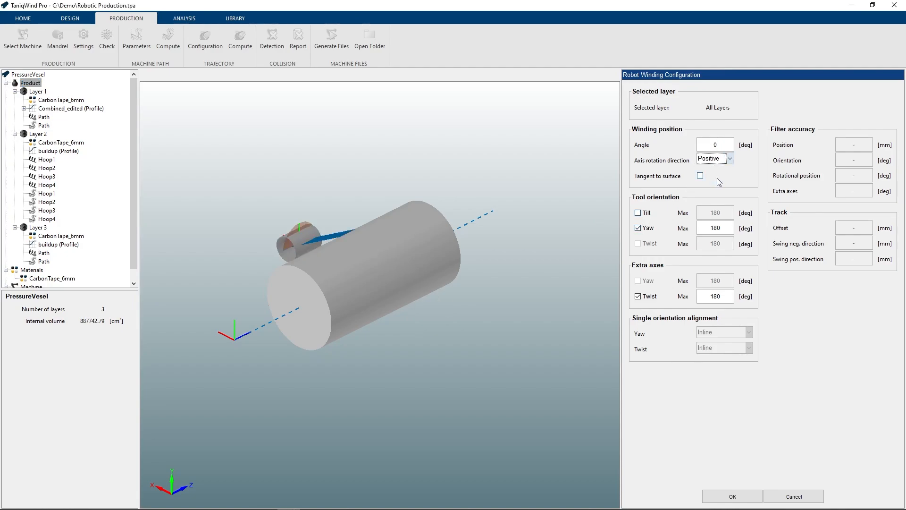
double_click(704, 226)
click(723, 493)
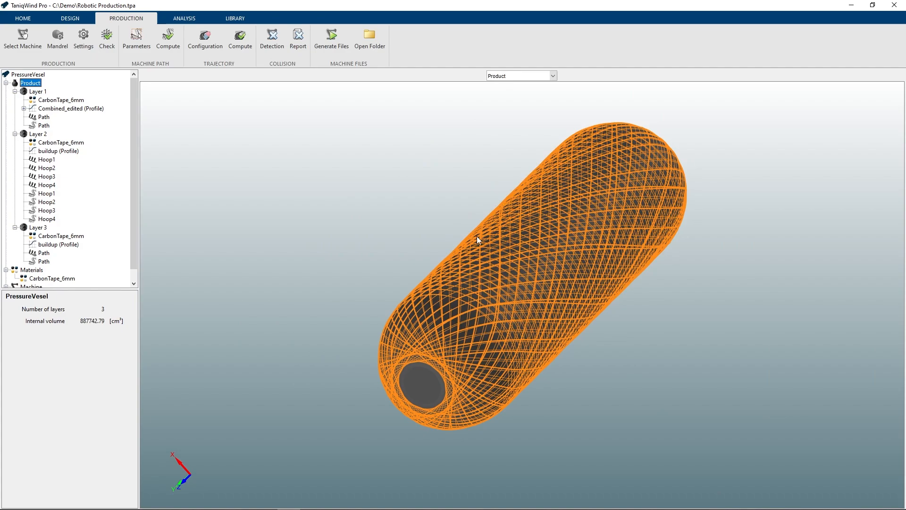
Step: Compute the robot trajectories for the whole product and run collision detection on all layers
click(243, 51)
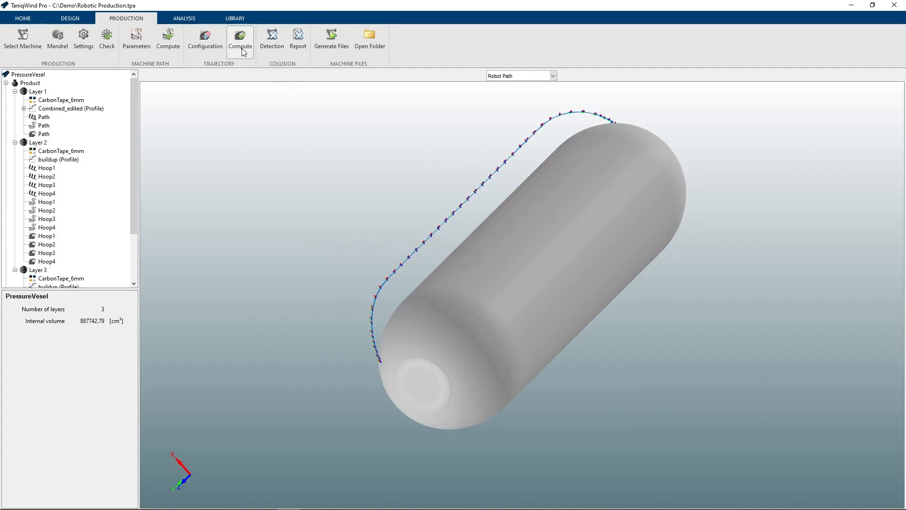
click(271, 45)
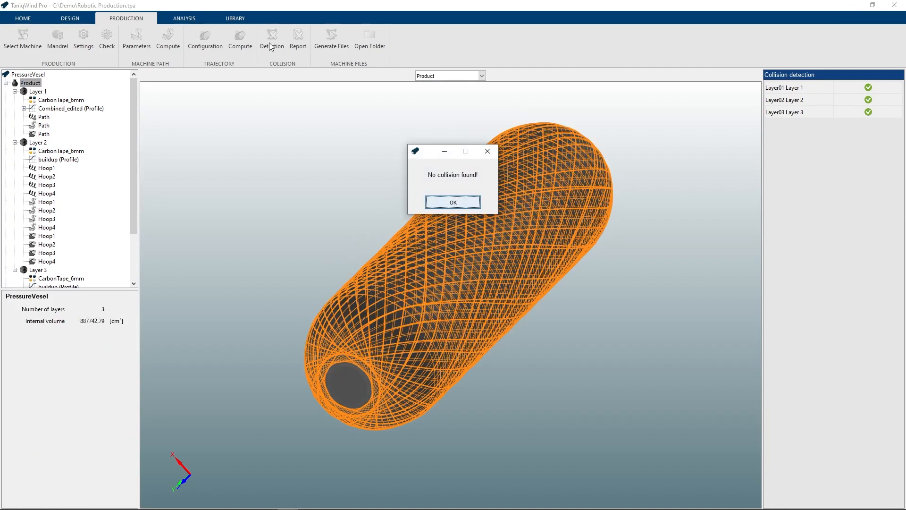
click(446, 204)
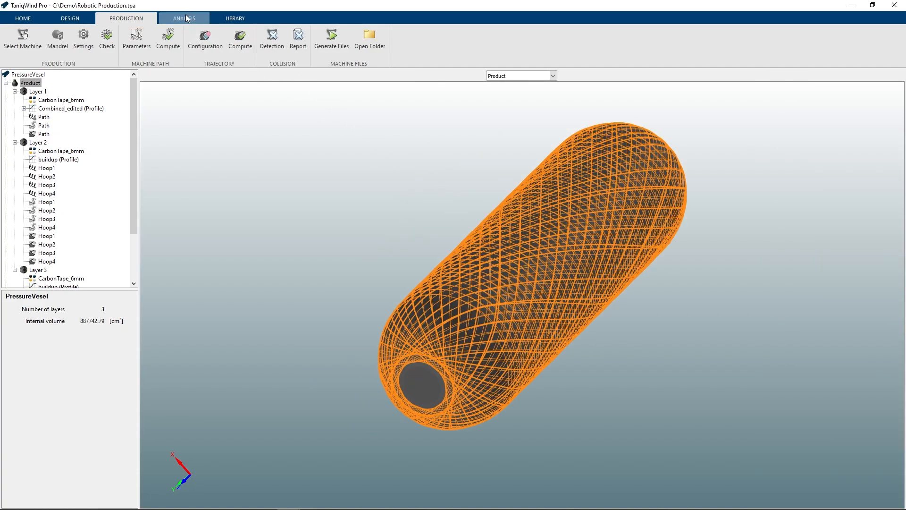
Step: Open the winding simulation for Layer 1 and advance through the first loop point by point to point 24
click(184, 18)
click(19, 38)
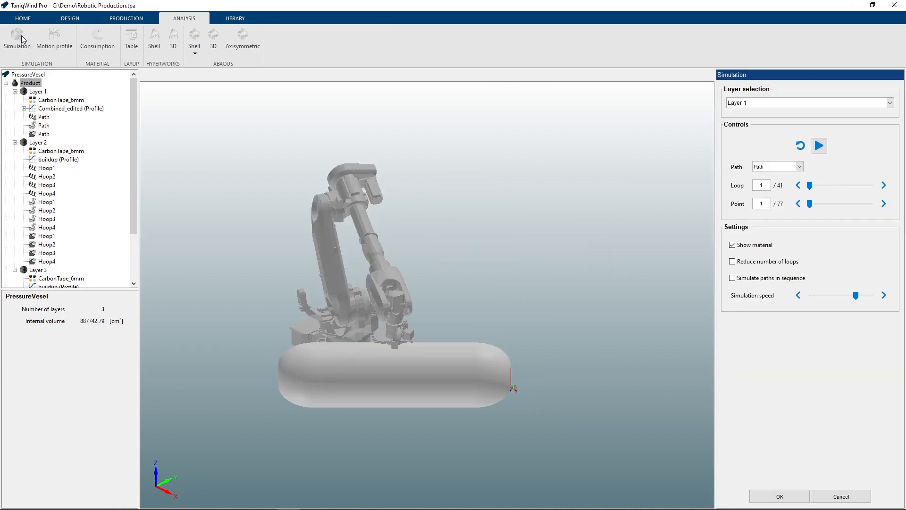
click(884, 204)
click(884, 204)
click(884, 204)
click(884, 204)
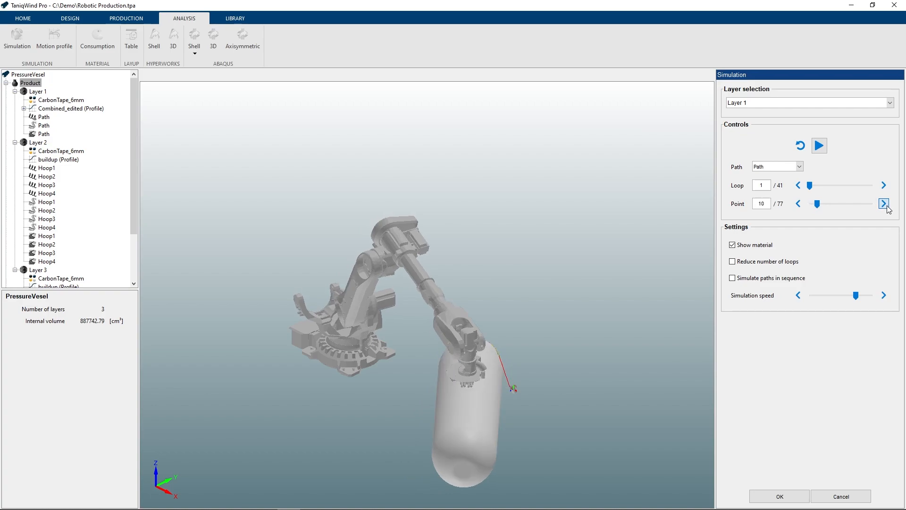
click(884, 203)
click(884, 204)
click(884, 204)
click(884, 204)
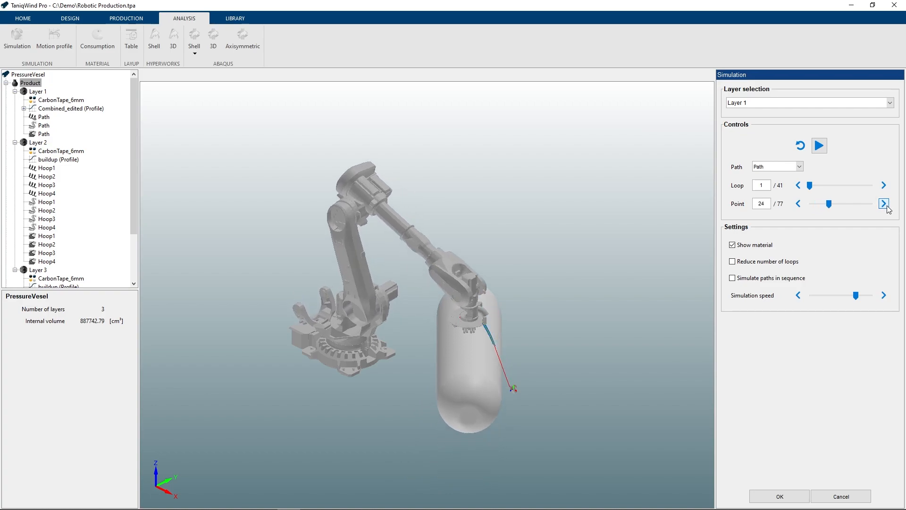
Step: Play the Layer 1 winding simulation, watch it from the Top view, and pause and close it
click(819, 145)
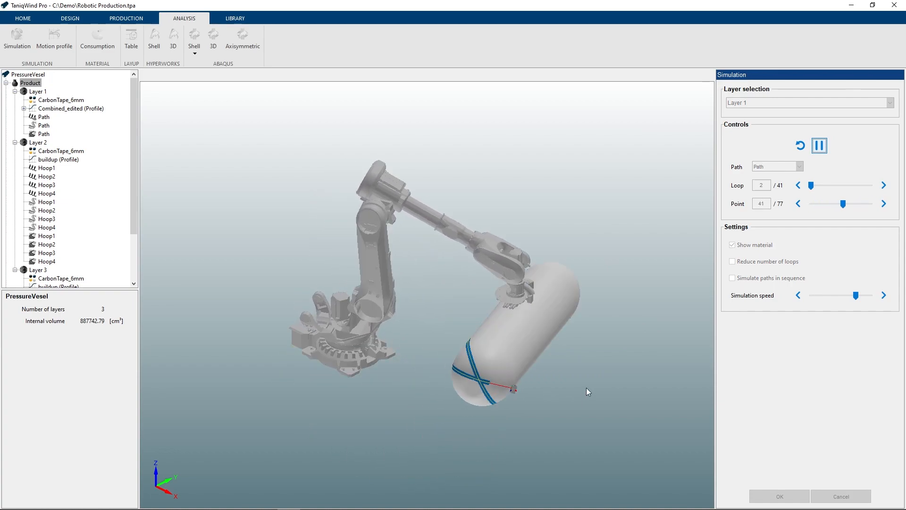
right_click(633, 386)
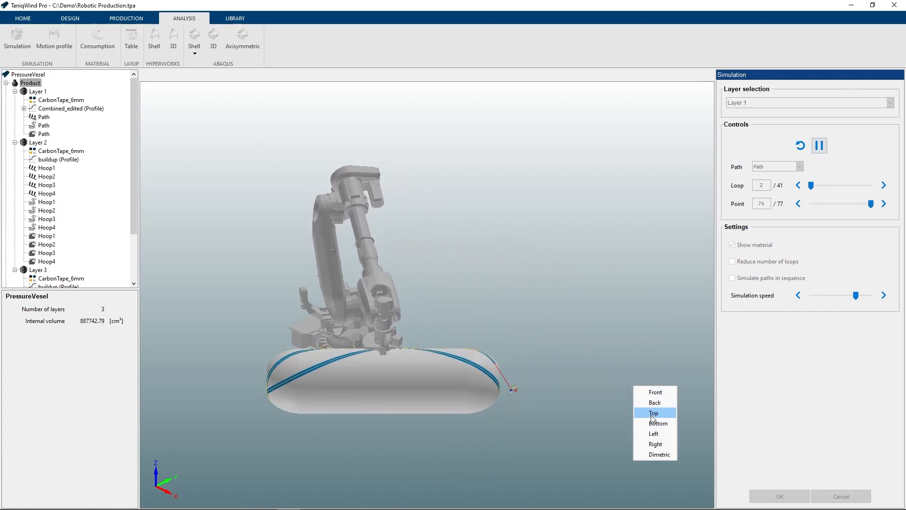
click(656, 411)
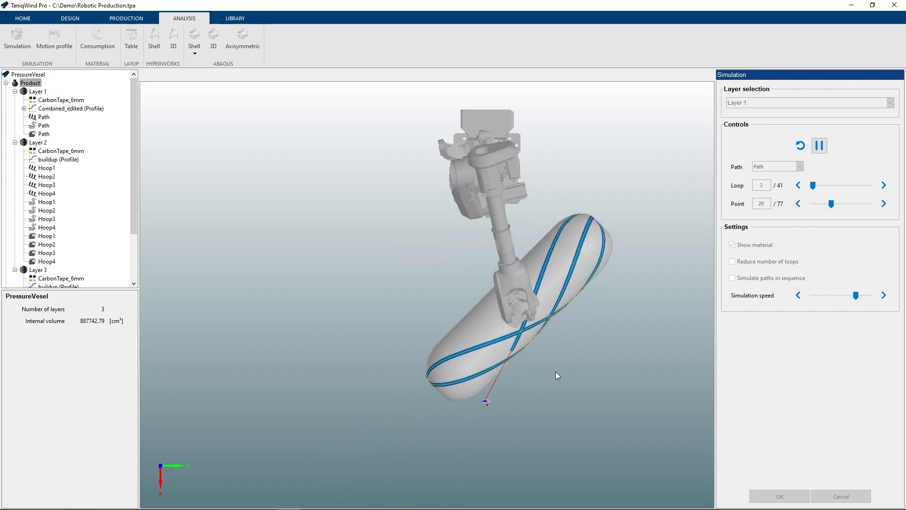
click(821, 146)
click(778, 494)
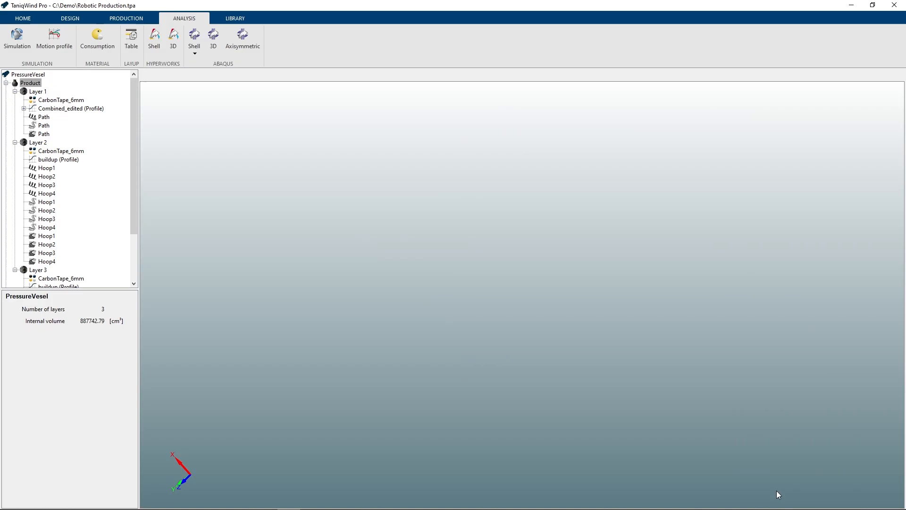
Step: Generate the machine files for the robot-held setup with Layer 1 selected, saving them in the Machine Programs folder
click(39, 92)
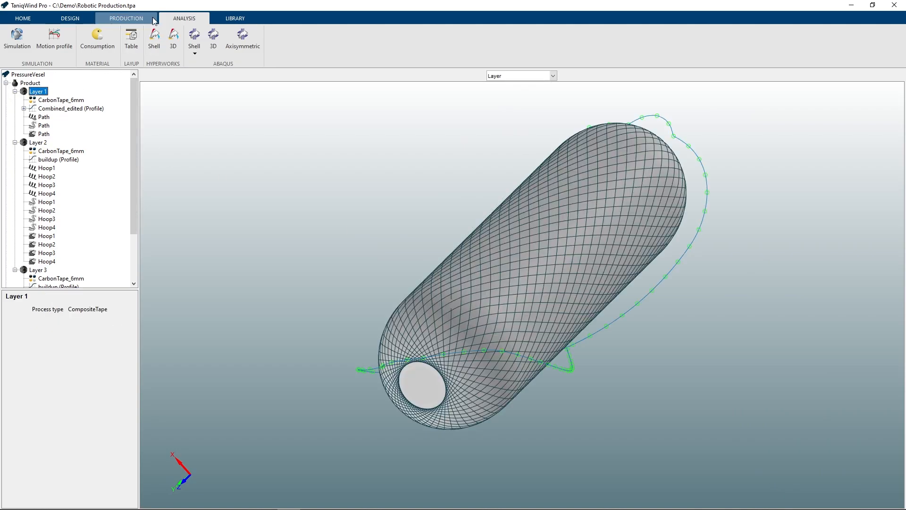
click(145, 19)
click(332, 39)
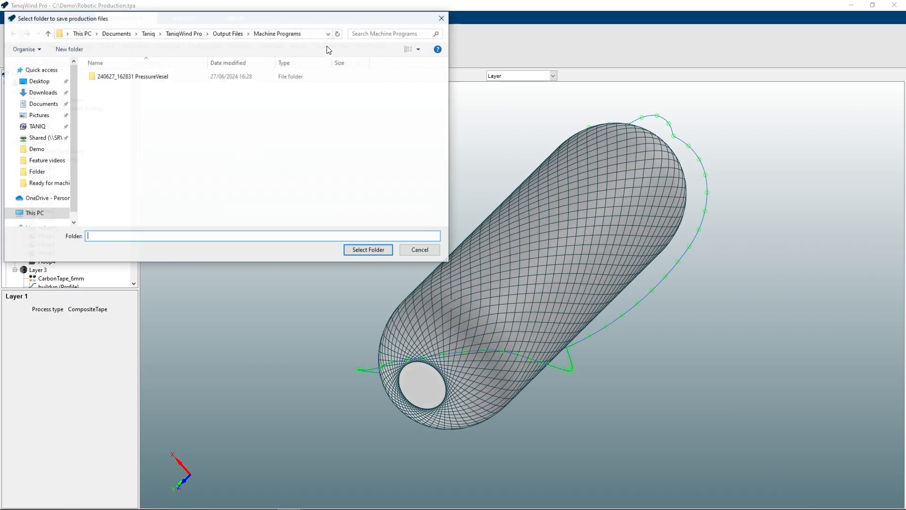
click(369, 248)
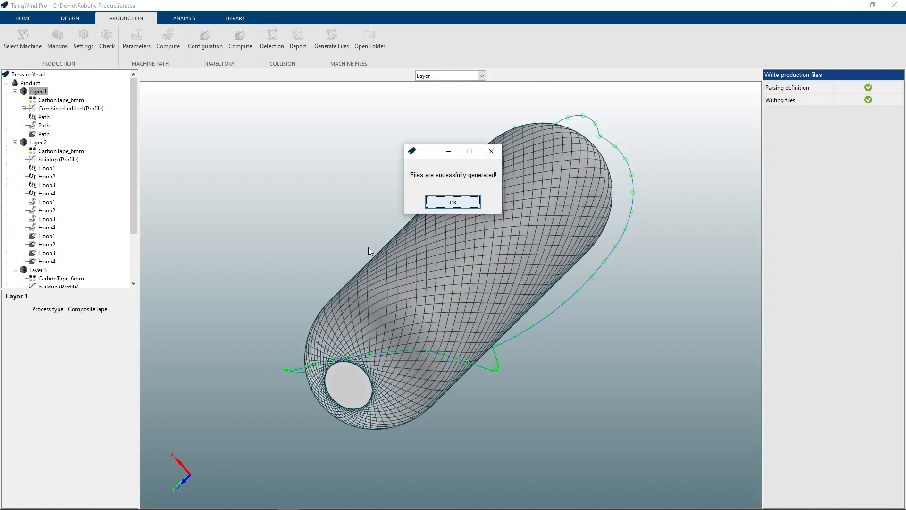
click(452, 202)
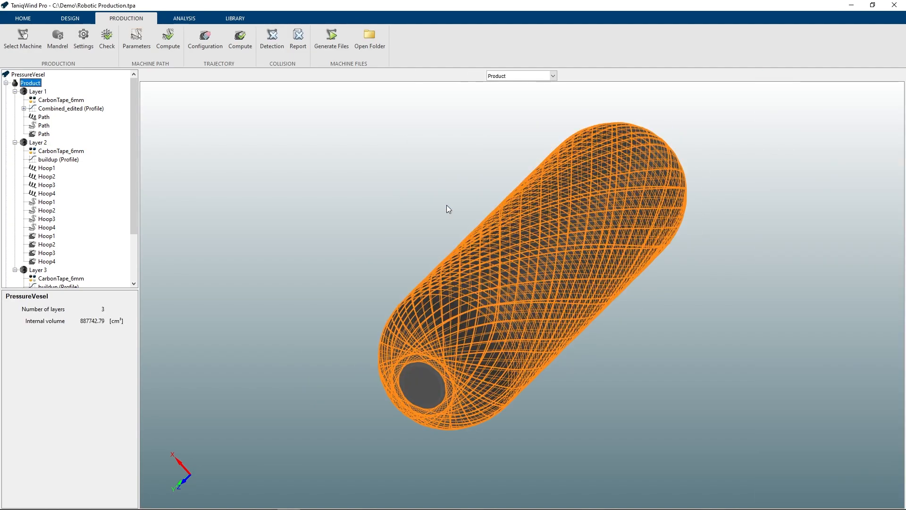